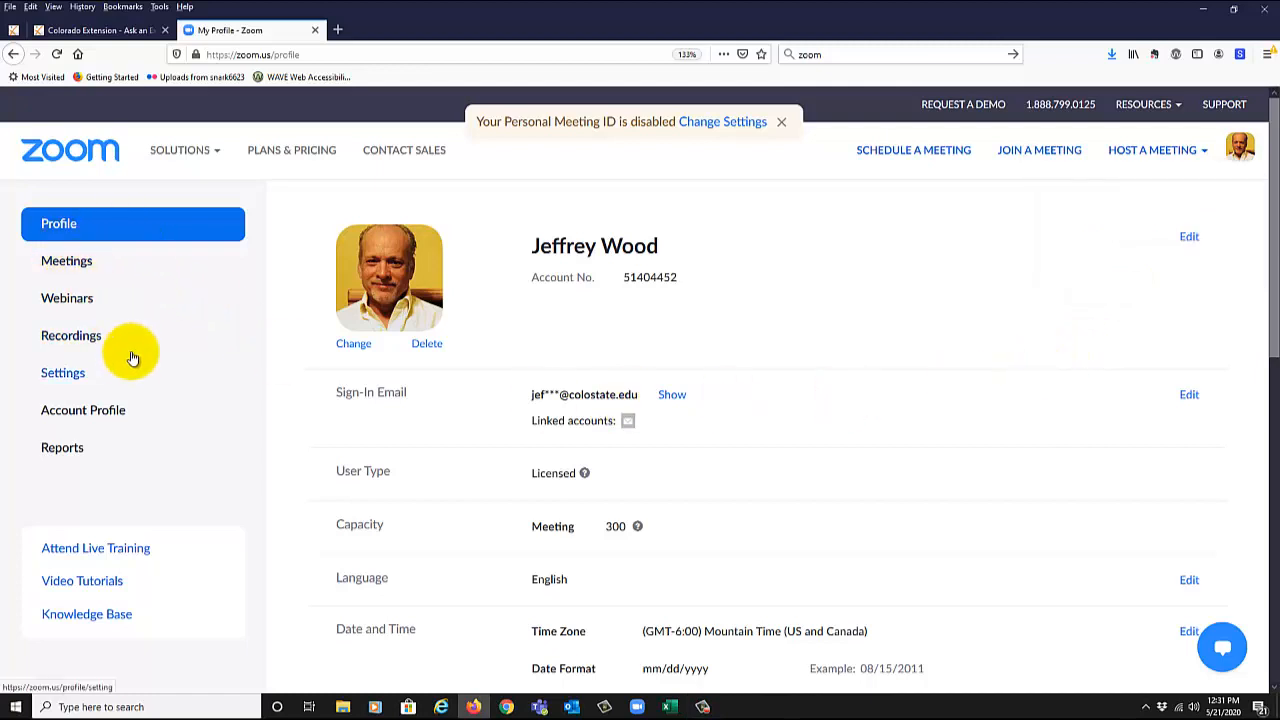
Step: Open the account settings and review the Schedule Meeting options covering video, audio type, joining, Personal Meeting ID, authentication, passwords, muting and reminders
left_click(63, 373)
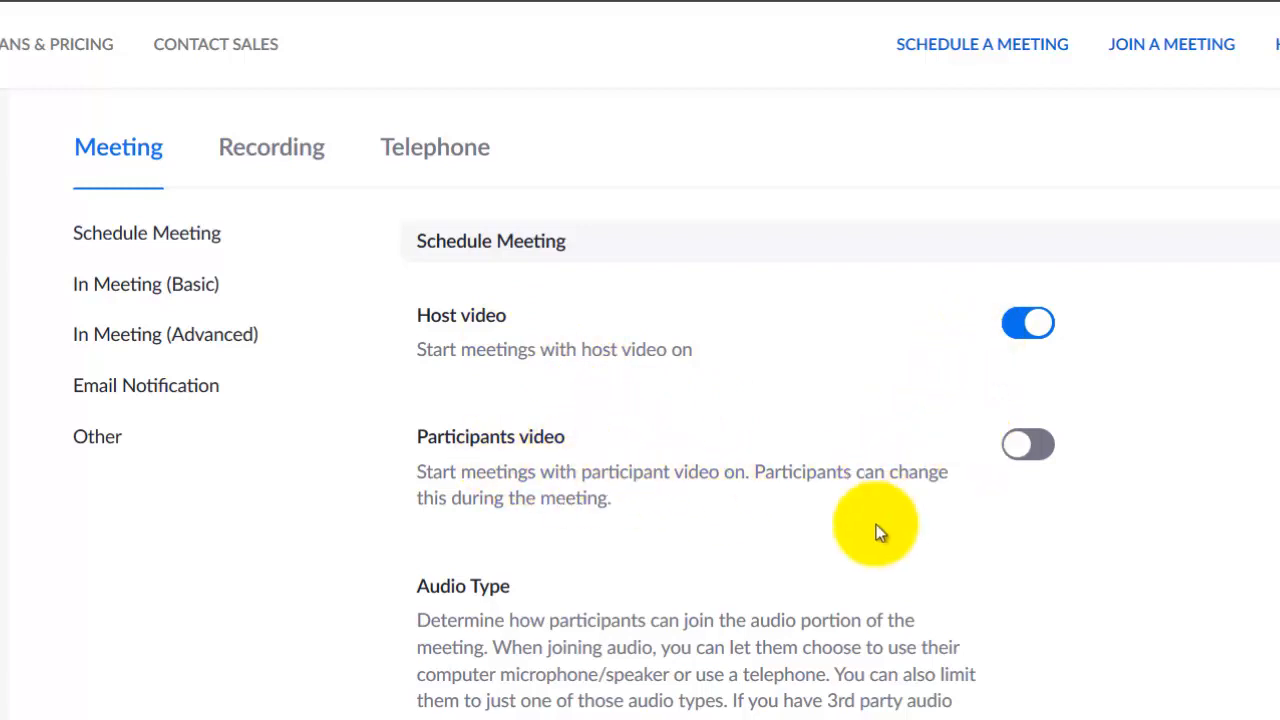
scroll(808, 575, "down", 3)
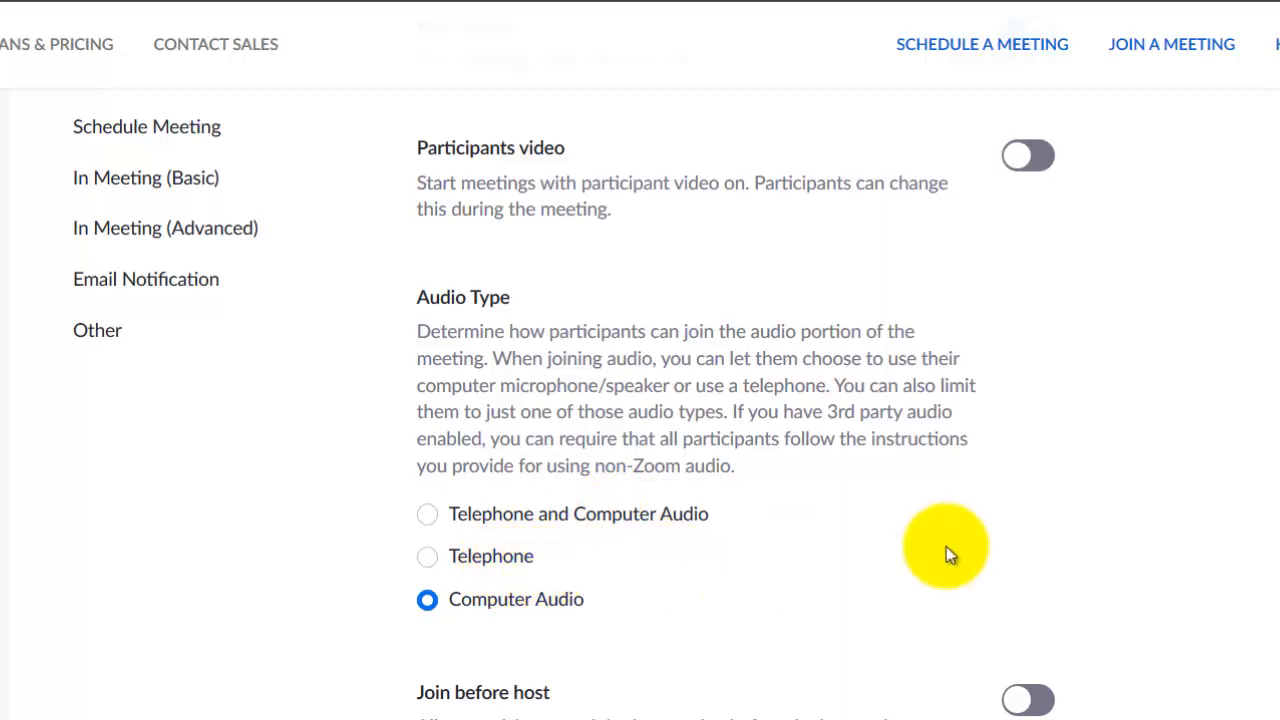
scroll(946, 546, "down", 3)
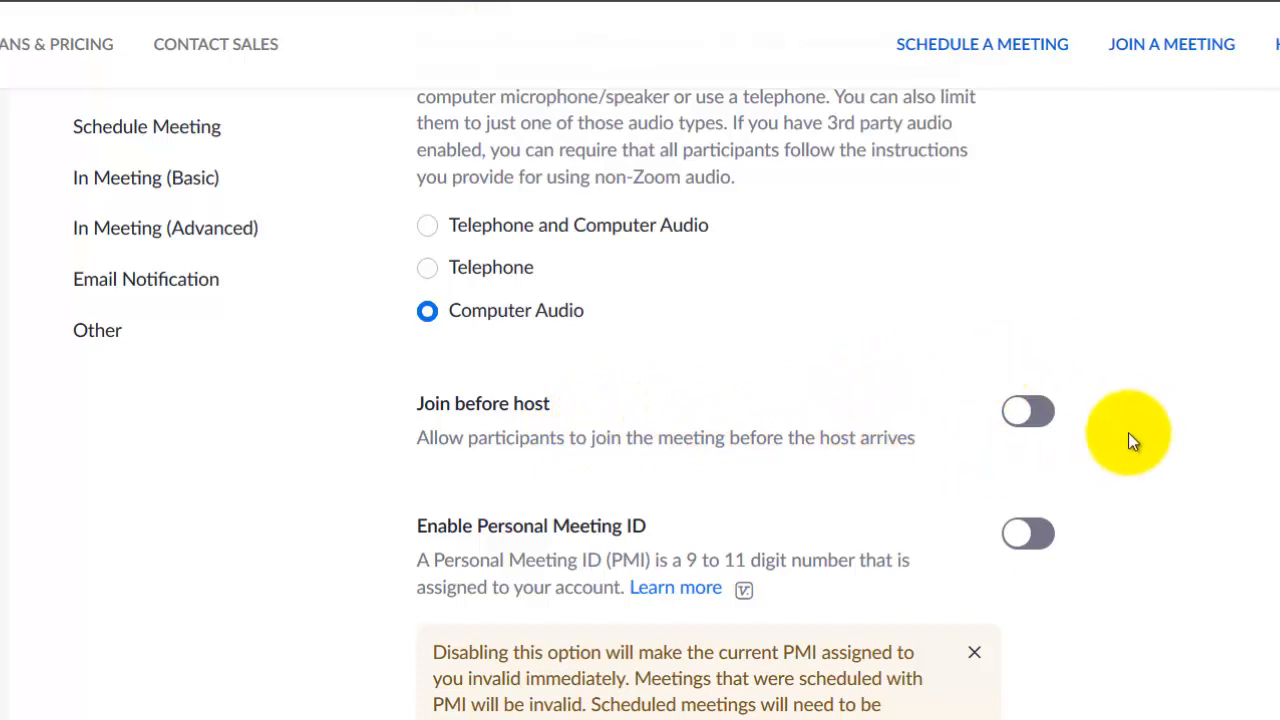
scroll(897, 434, "down", 3)
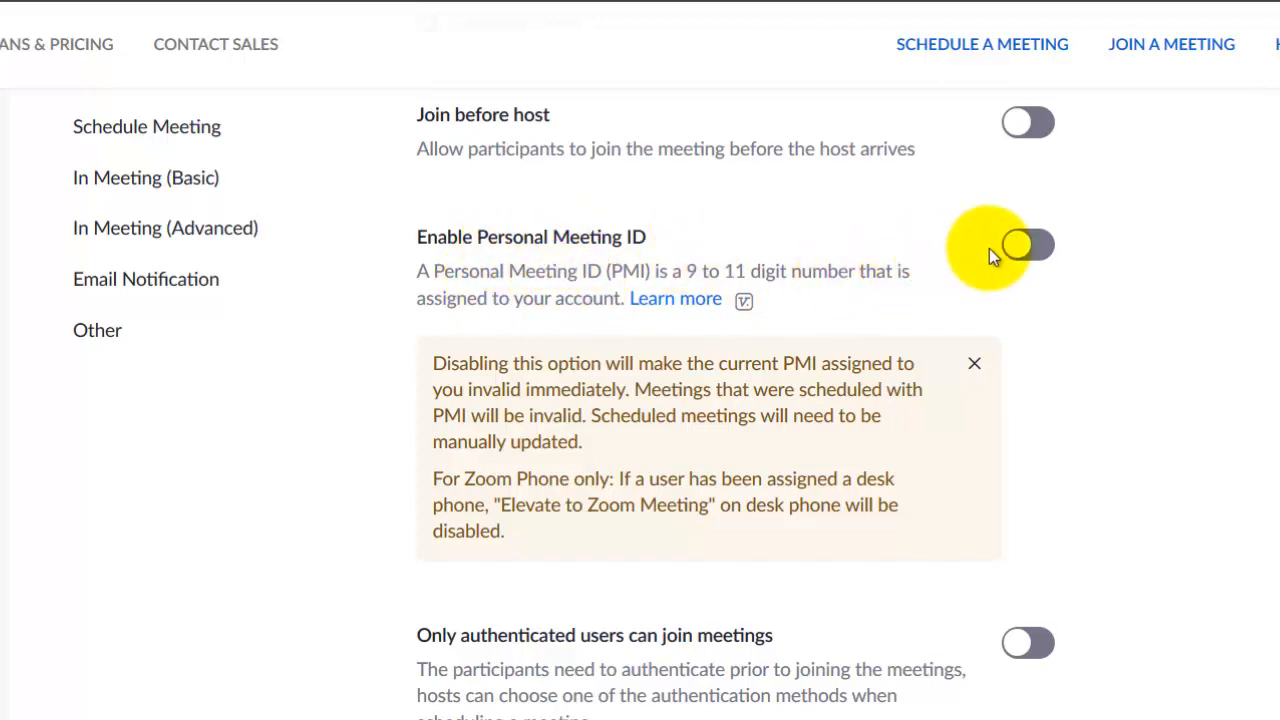
scroll(600, 621, "down", 3)
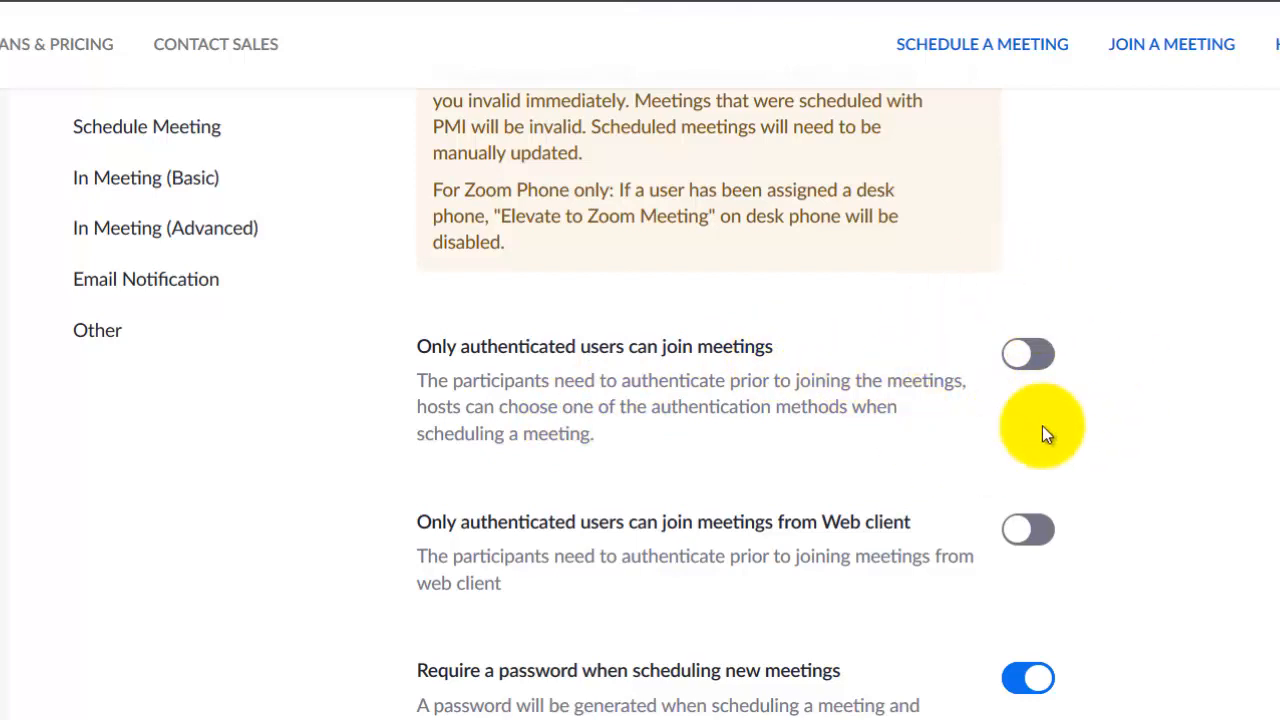
scroll(963, 324, "down", 3)
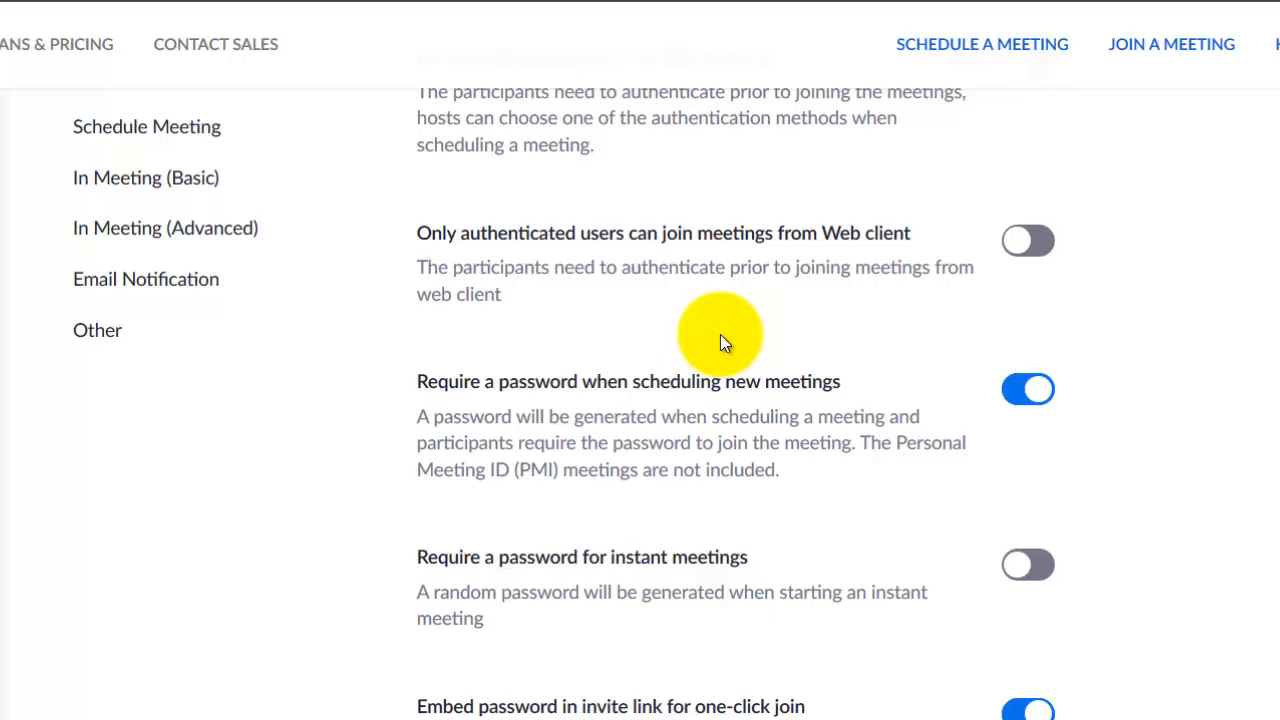
scroll(720, 334, "down", 3)
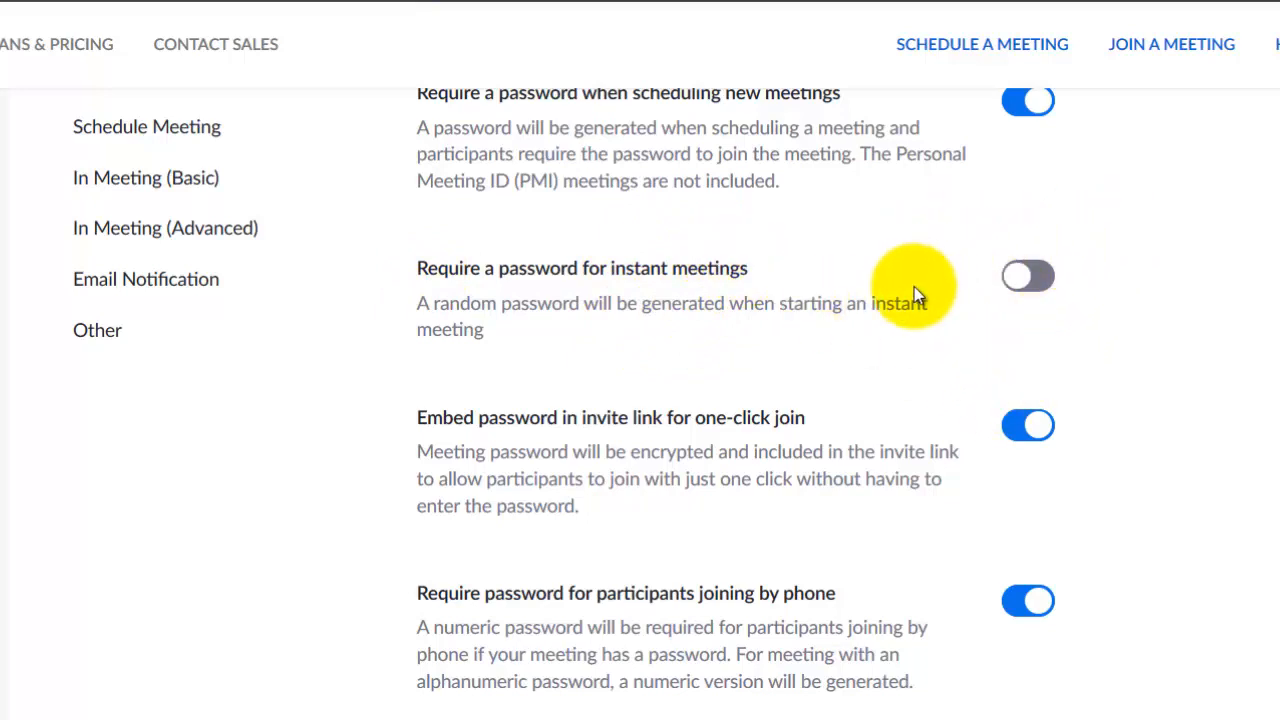
scroll(802, 279, "down", 3)
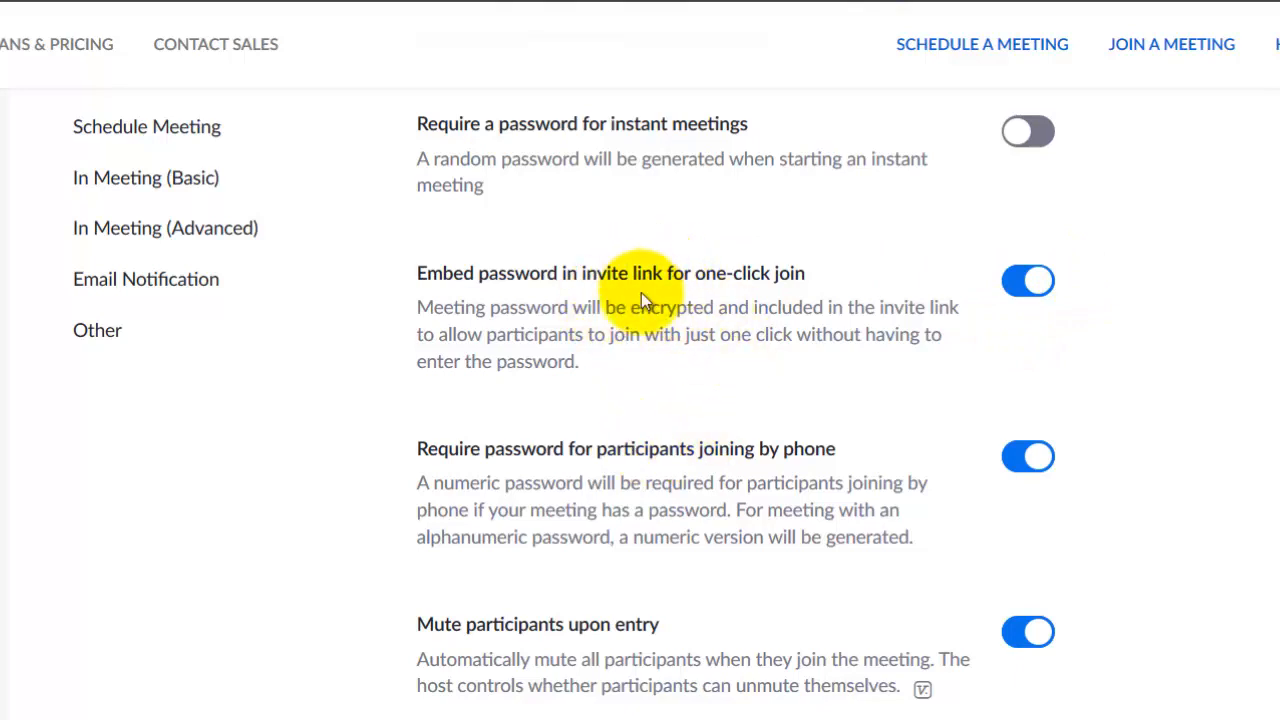
scroll(683, 272, "down", 2)
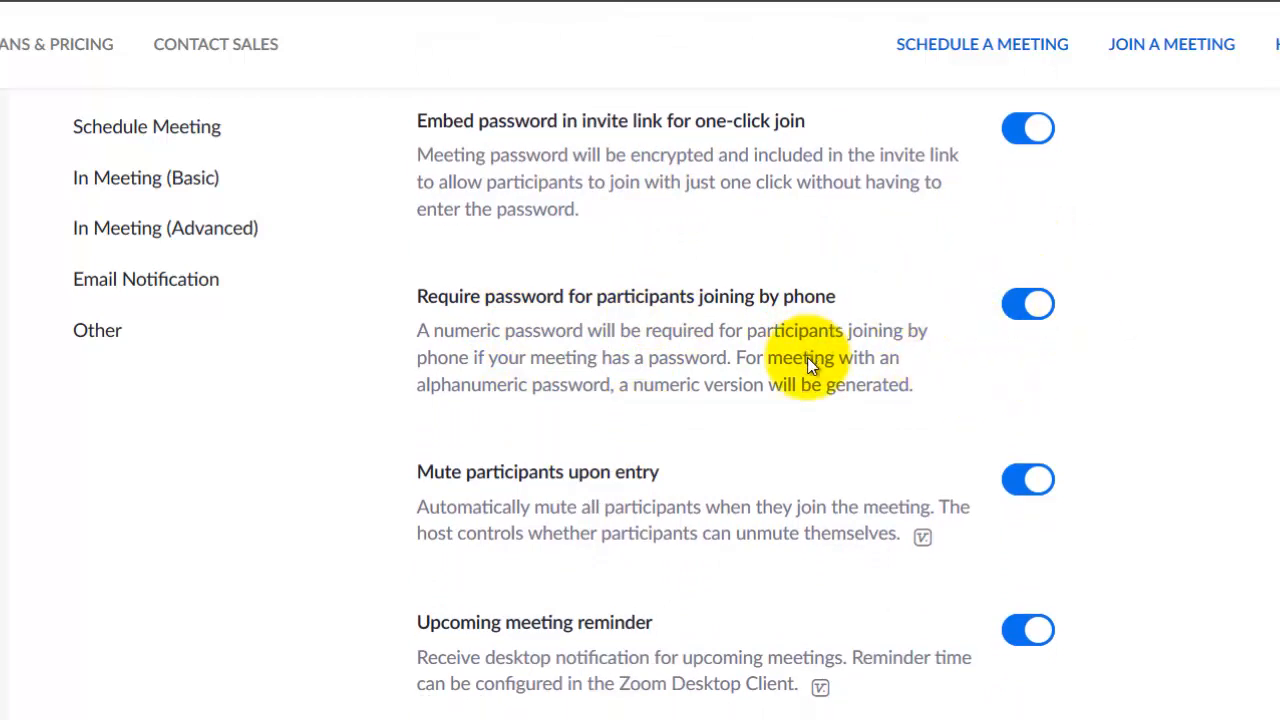
scroll(486, 334, "down", 2)
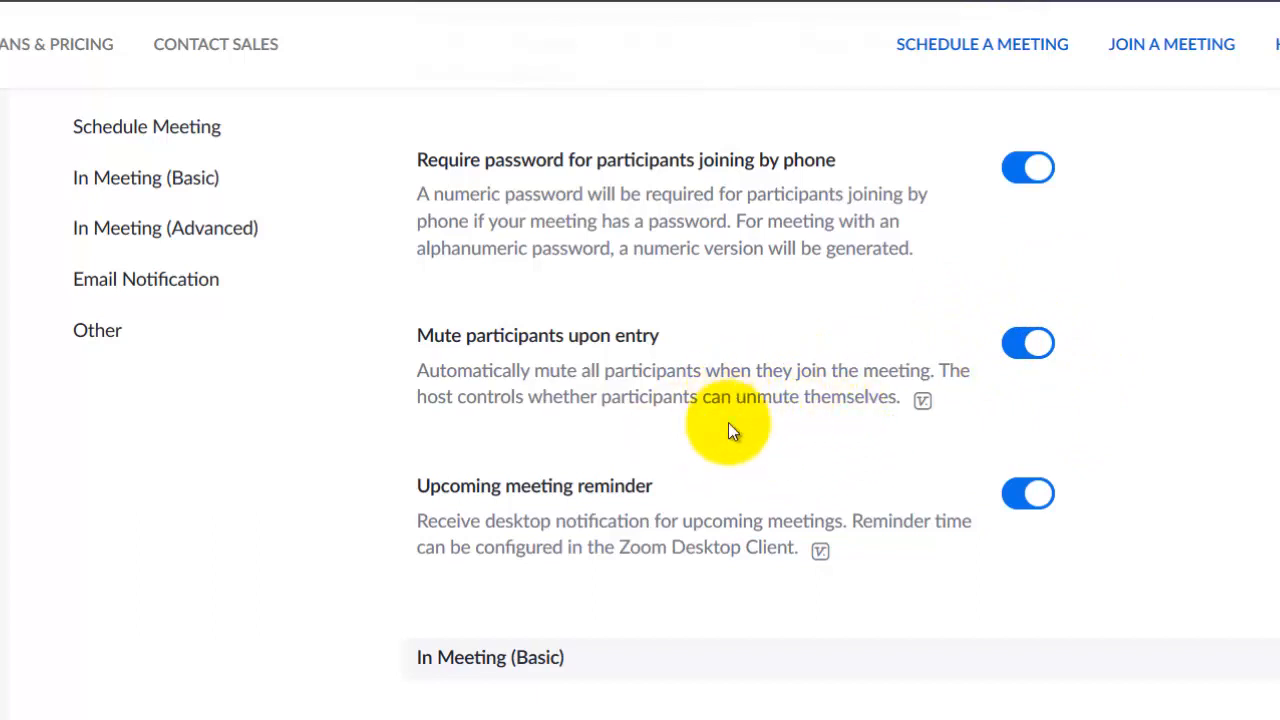
scroll(748, 412, "down", 3)
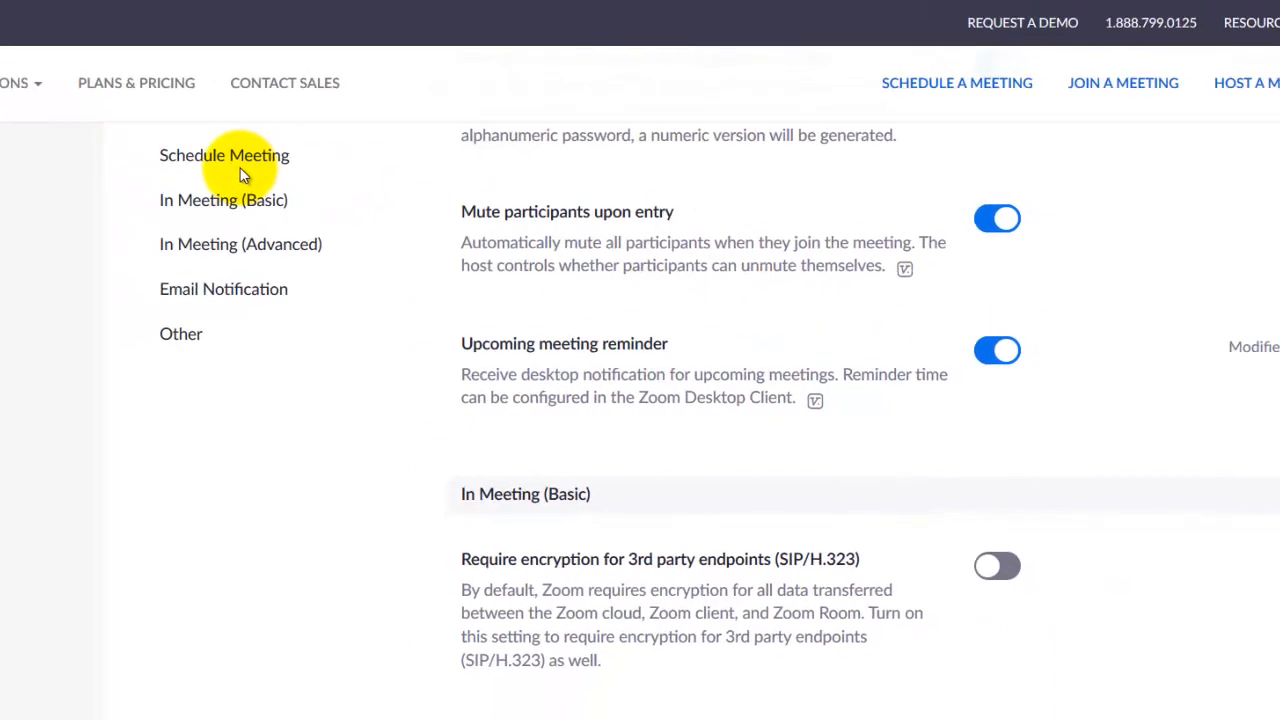
Step: Try to turn on Auto saving chats in the In Meeting (Basic) settings and dismiss the notice
scroll(465, 215, "down", 3)
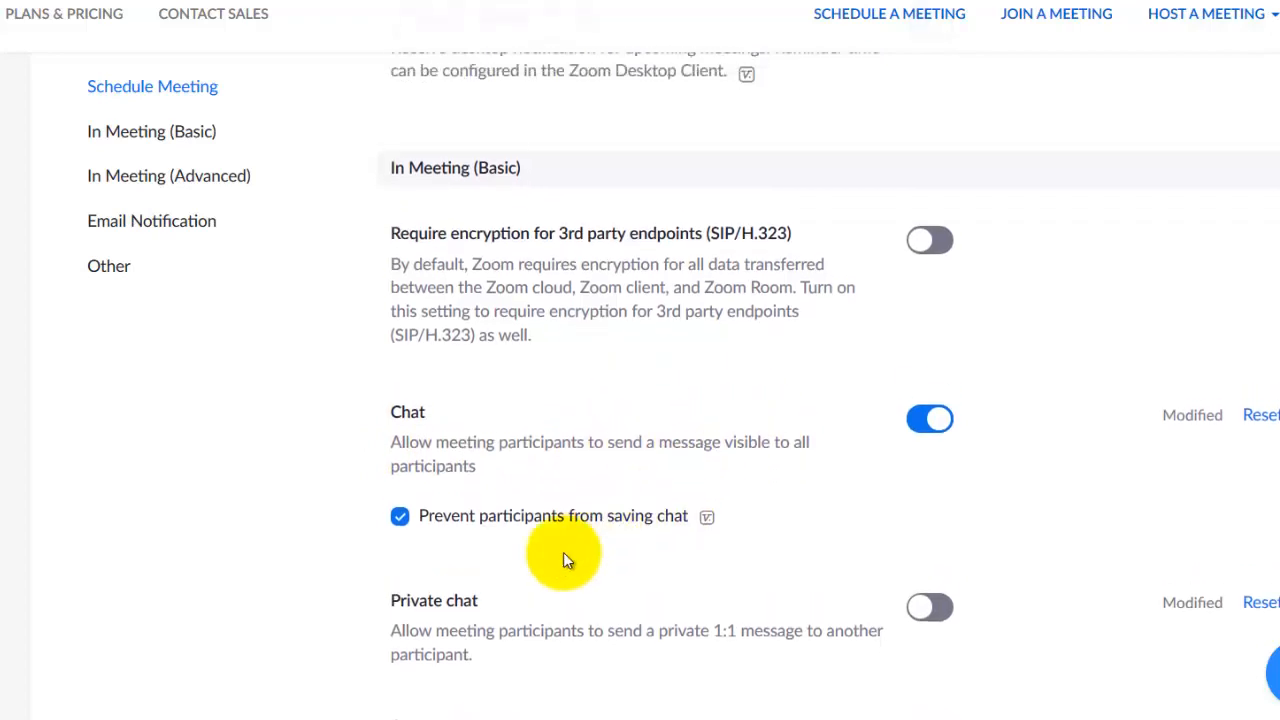
scroll(697, 650, "down", 1)
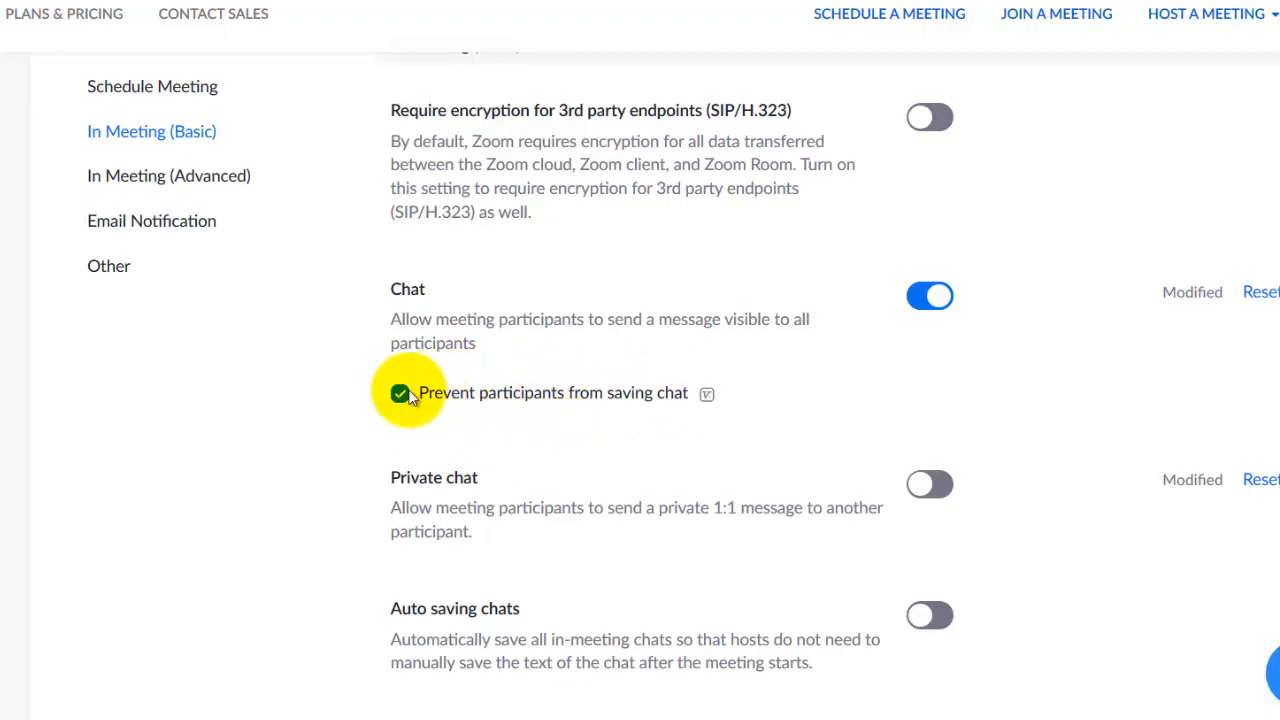
scroll(514, 400, "down", 2)
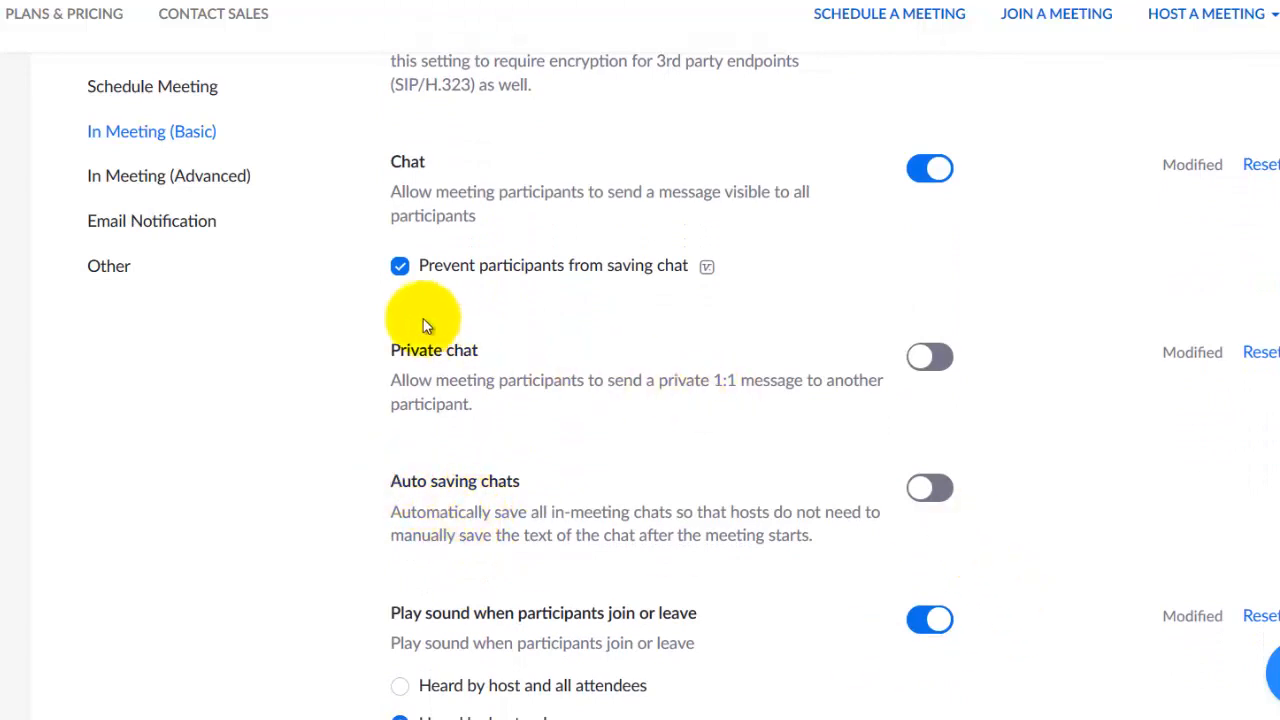
left_click(921, 485)
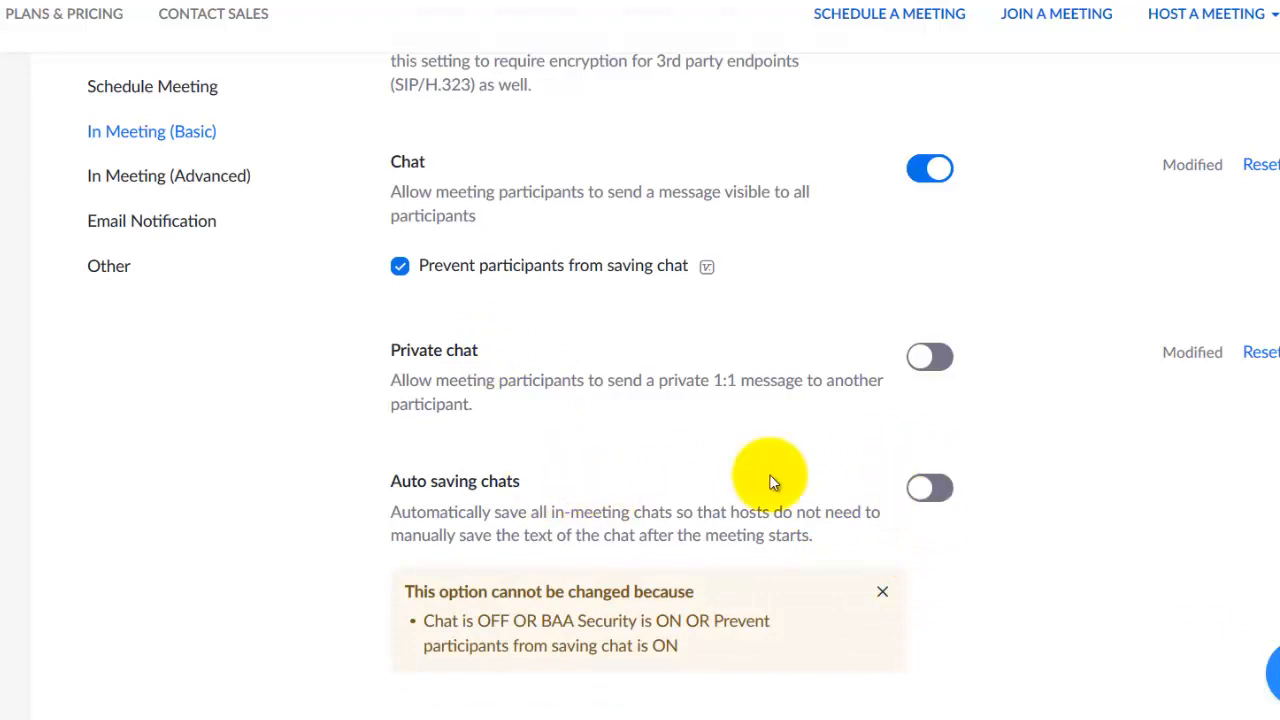
left_click(878, 593)
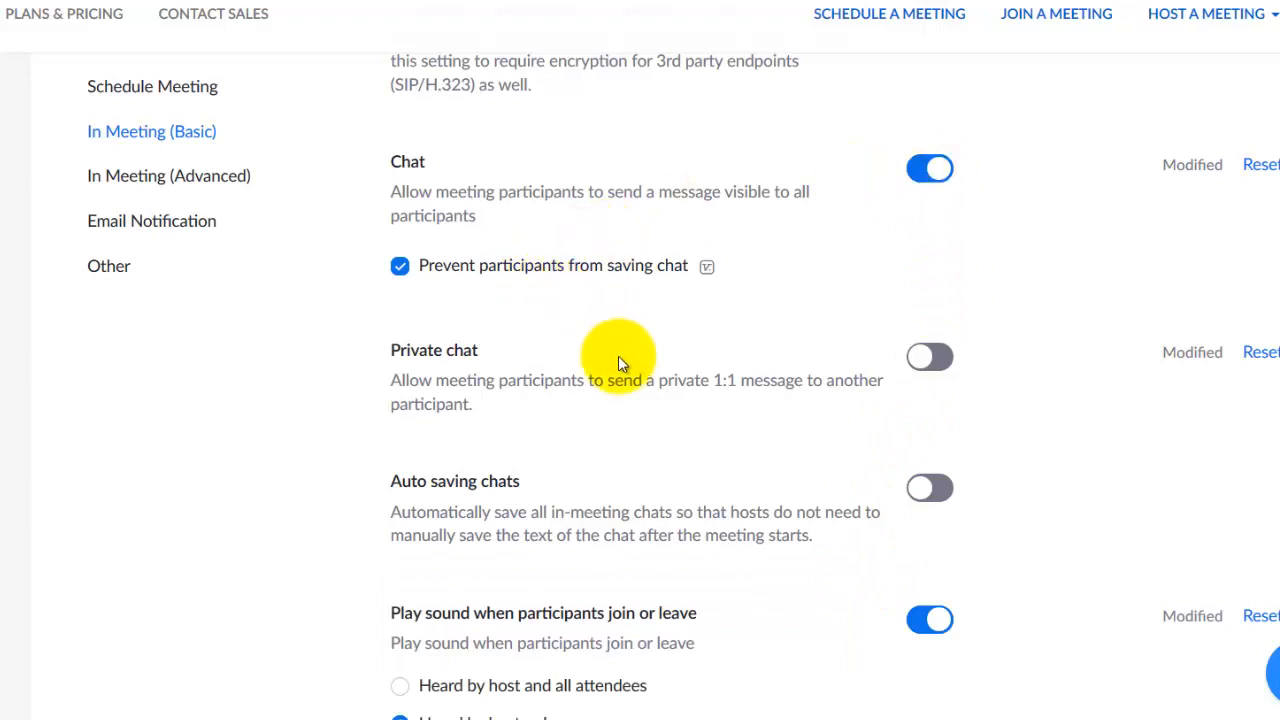
Step: Review the In Meeting (Basic) options for join sounds, file transfer, feedback, co-host, polling, meeting toolbar and screen sharing
scroll(621, 359, "down", 4)
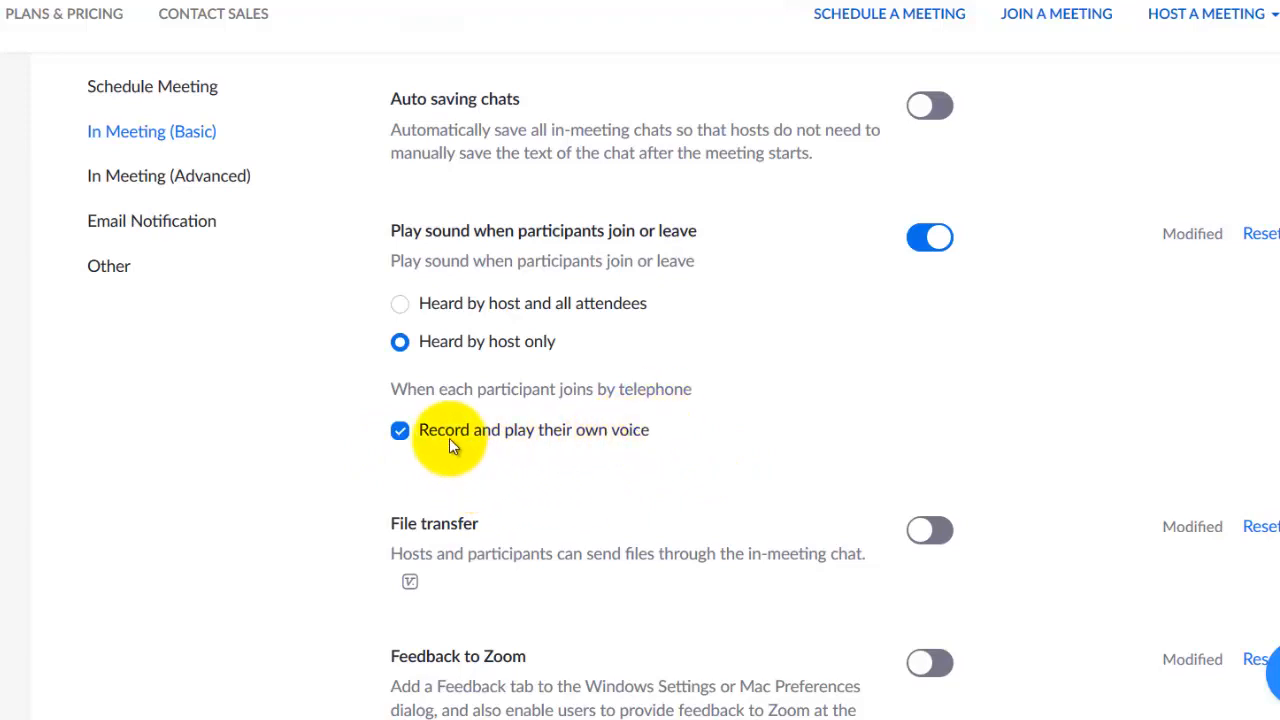
scroll(449, 438, "down", 1)
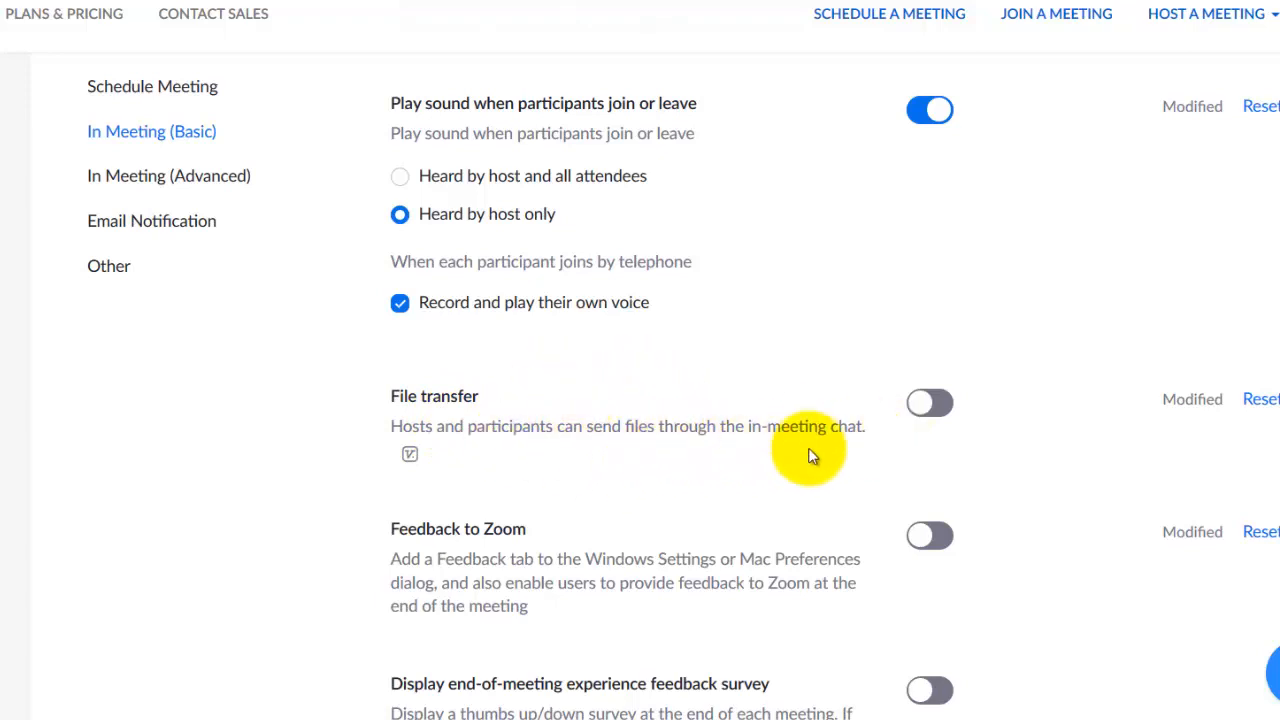
scroll(731, 435, "down", 4)
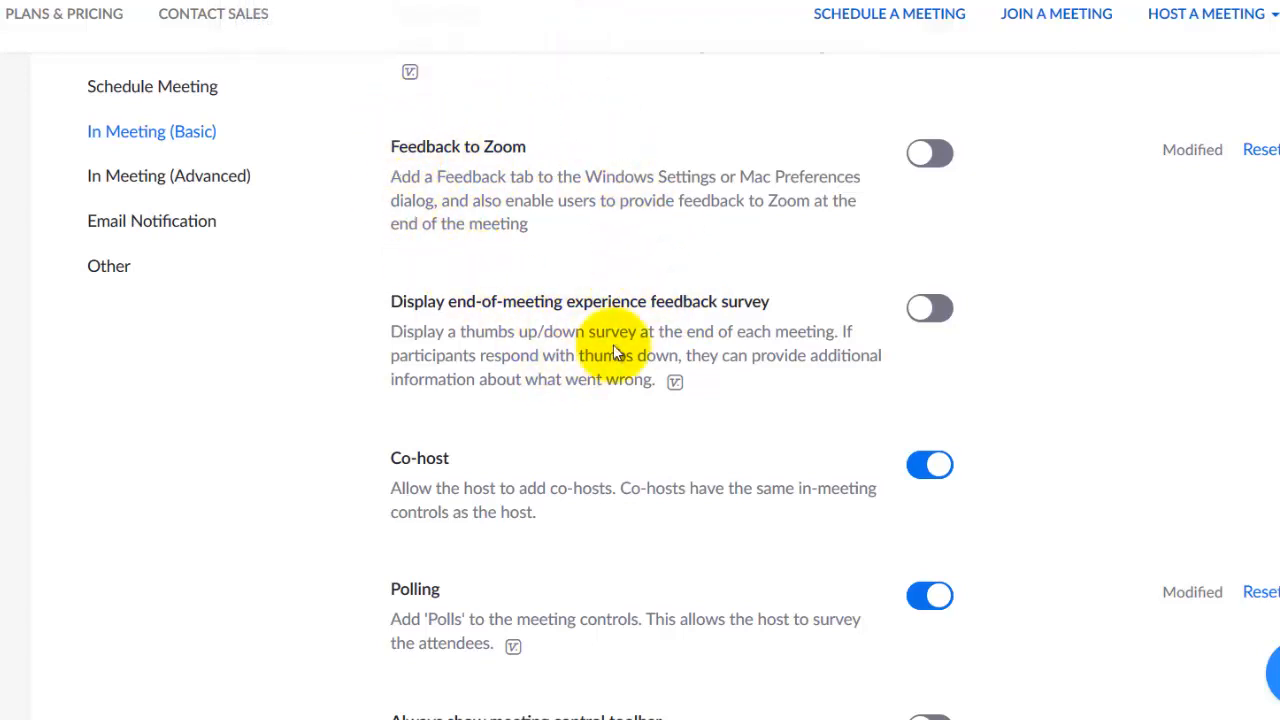
scroll(613, 344, "down", 1)
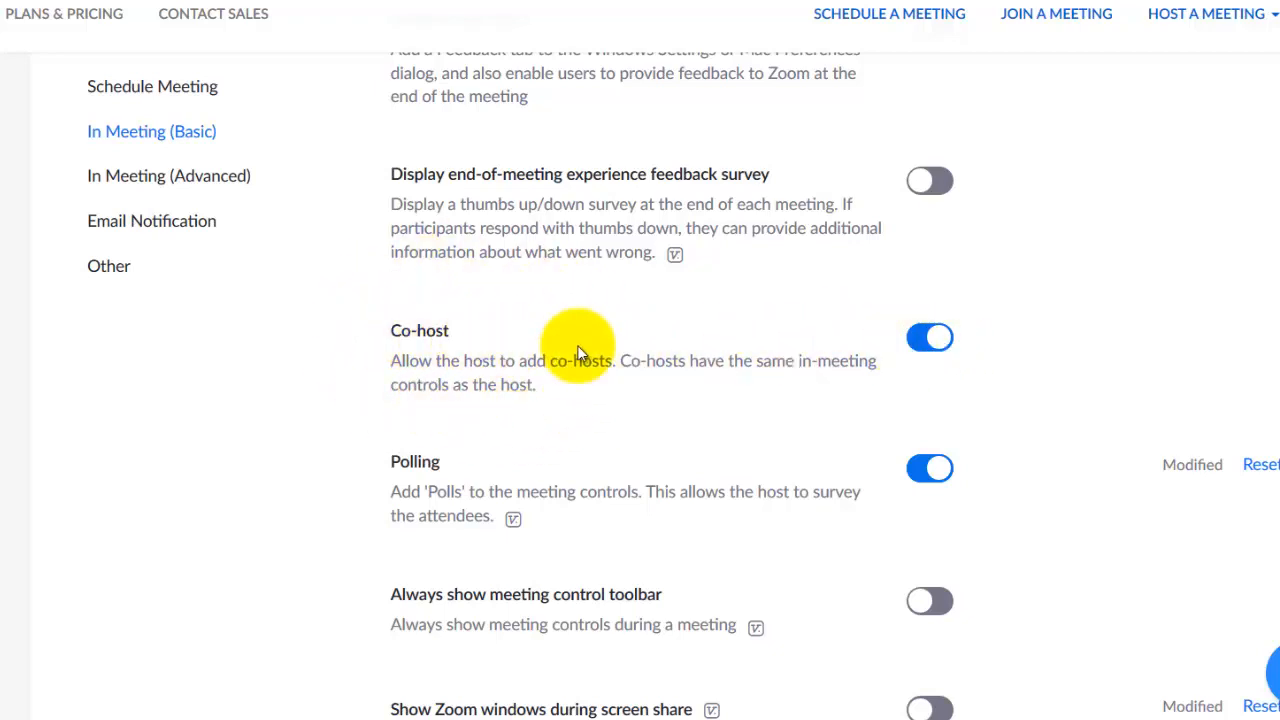
scroll(848, 320, "down", 2)
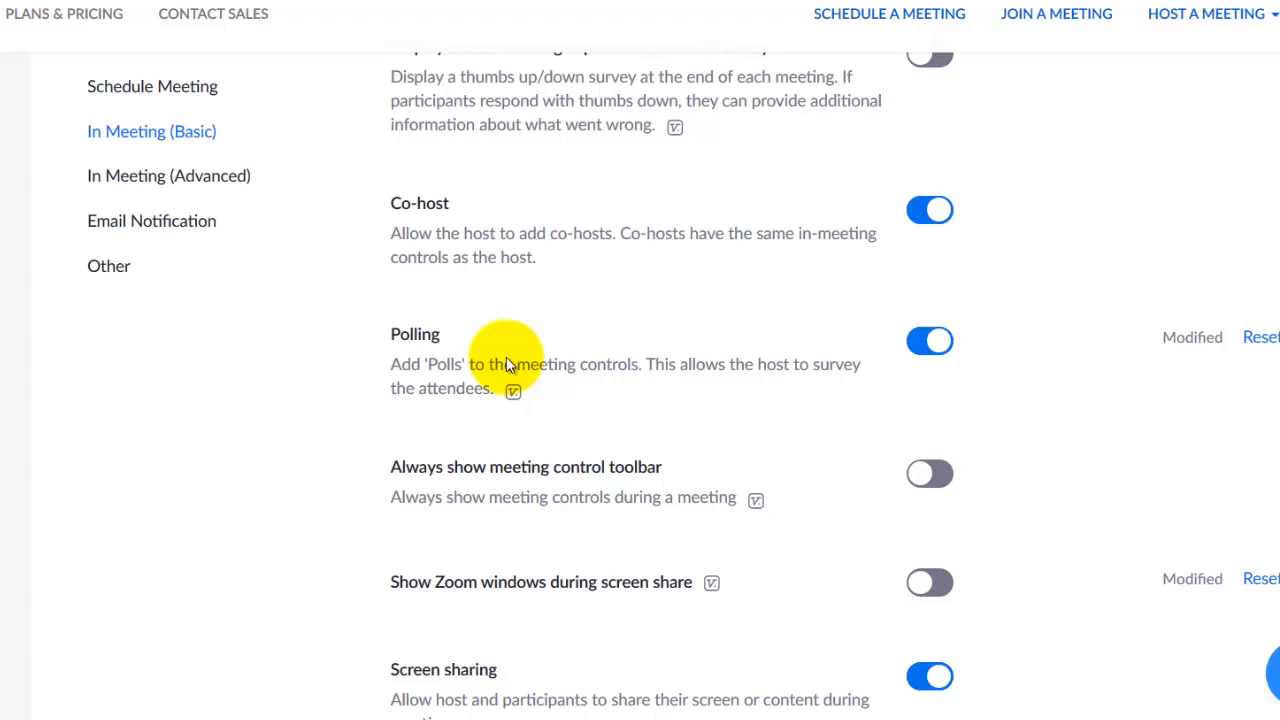
scroll(507, 364, "down", 3)
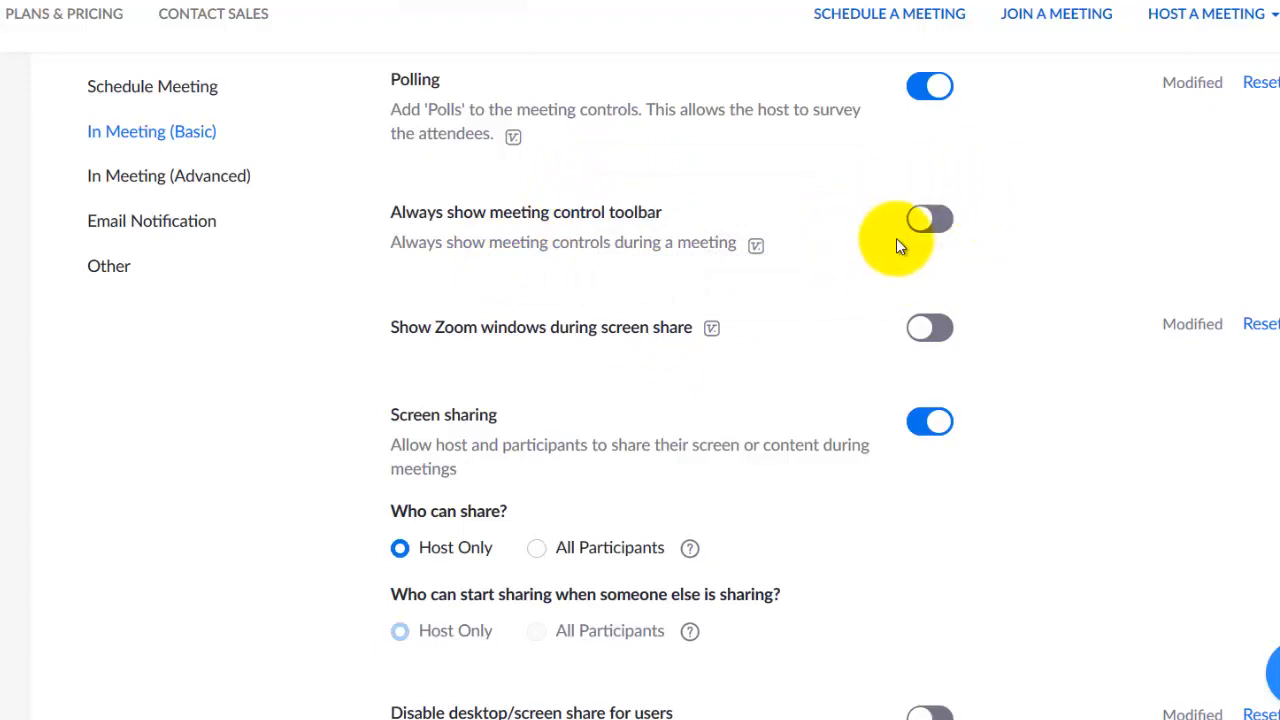
scroll(825, 250, "down", 2)
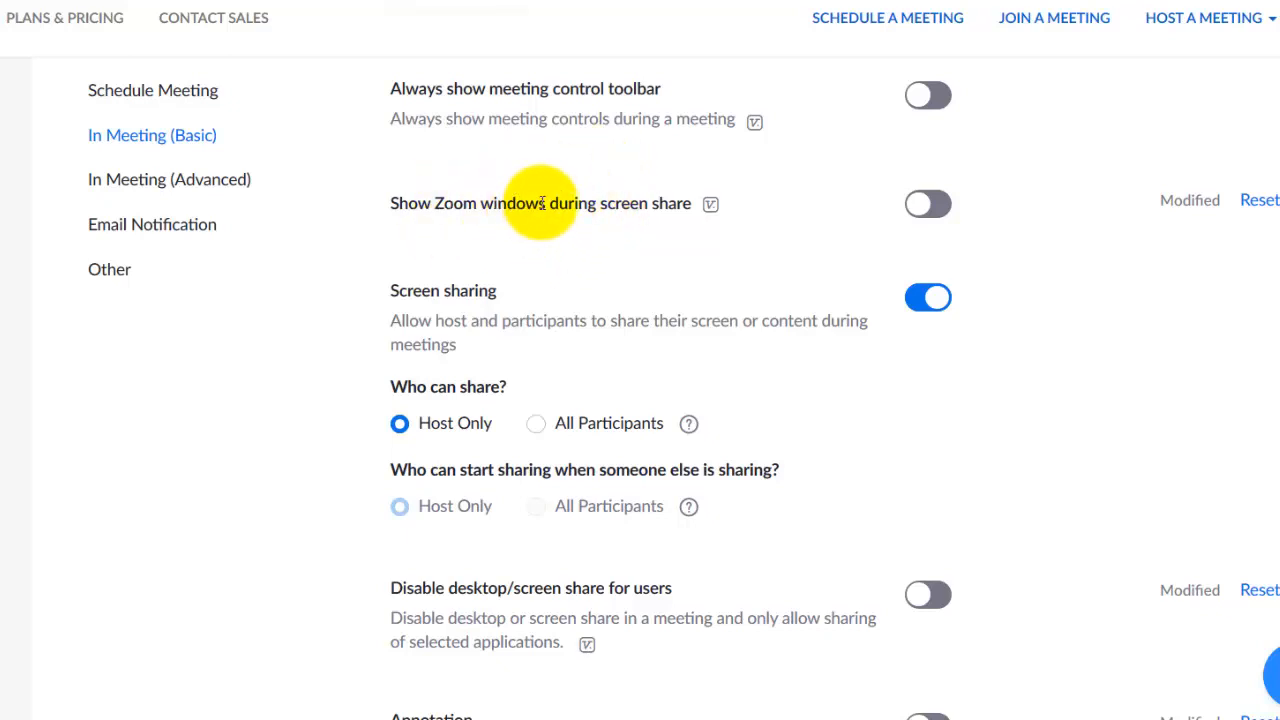
scroll(540, 203, "down", 1)
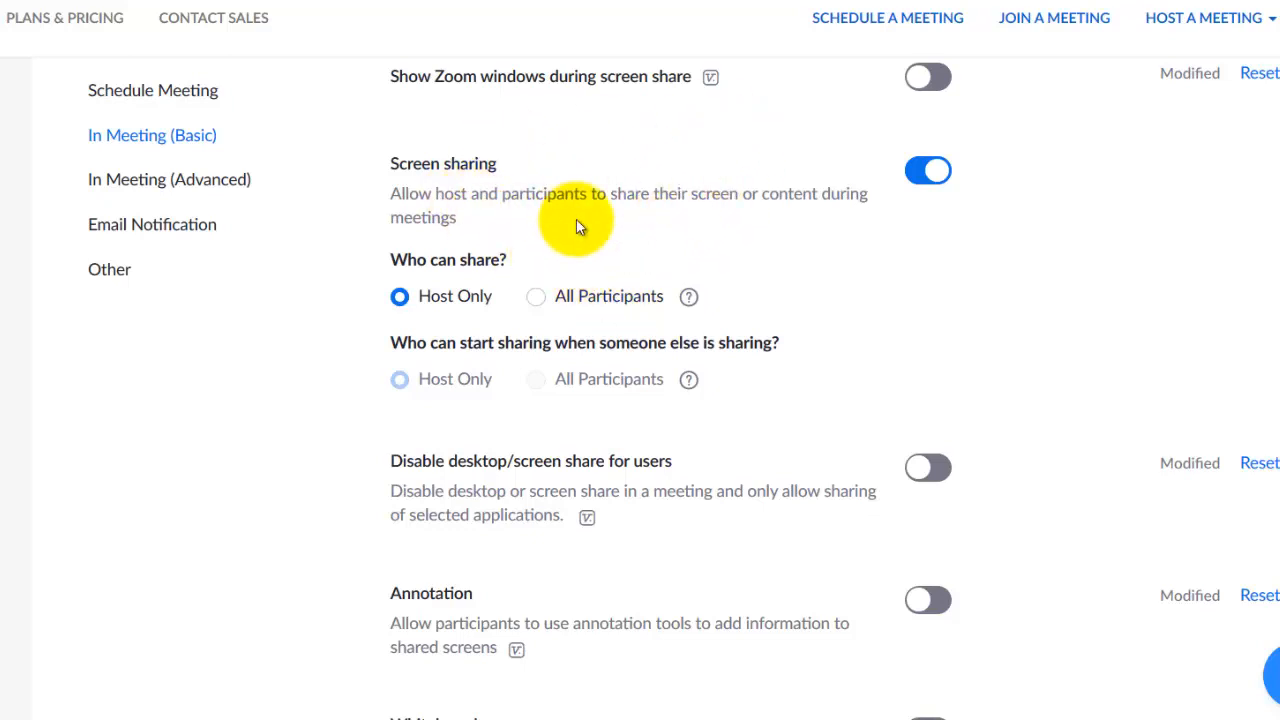
Step: Review the In Meeting (Basic) options for annotation, whiteboard, remote control, nonverbal feedback, rejoining, renaming and participant profile pictures
scroll(577, 226, "down", 3)
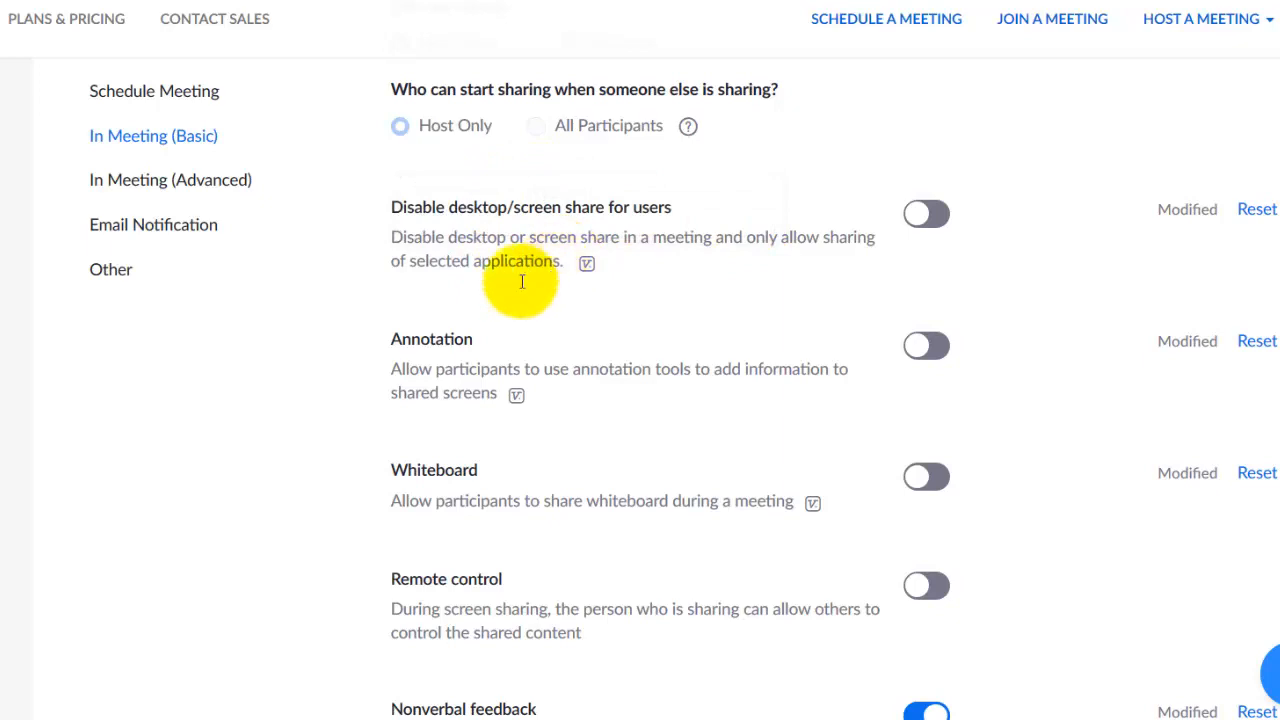
scroll(391, 355, "down", 2)
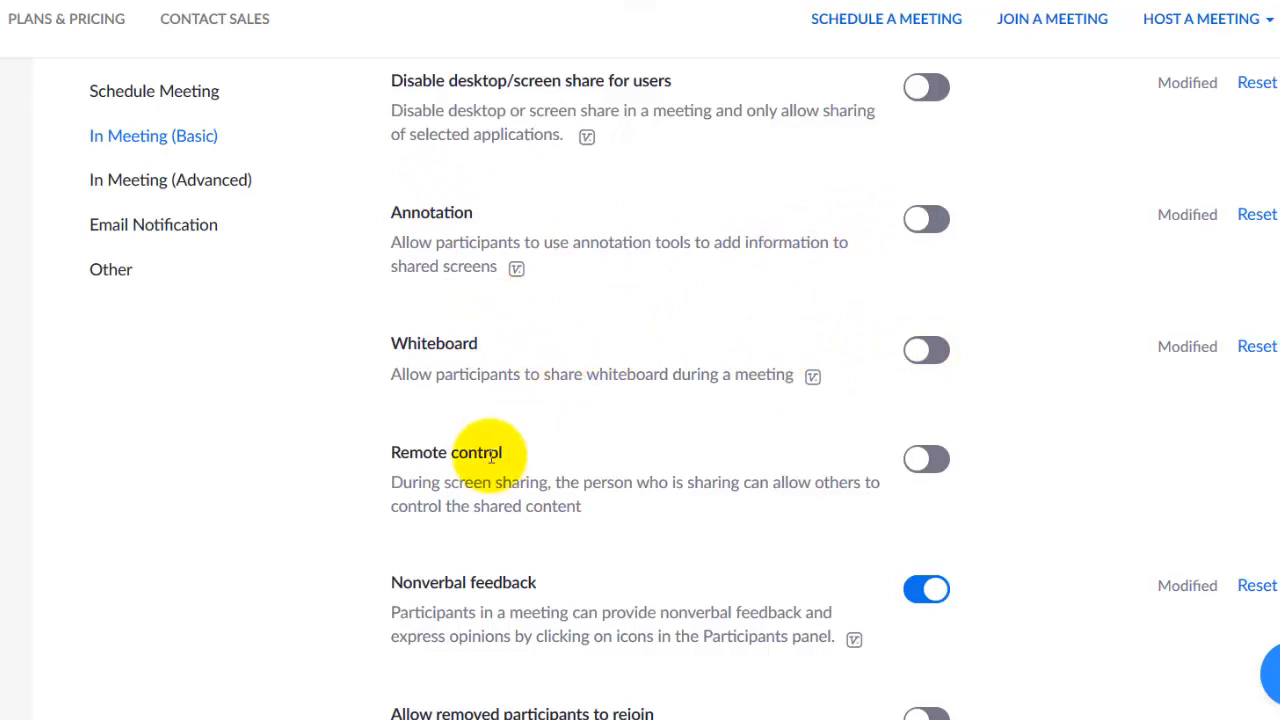
scroll(782, 465, "down", 1)
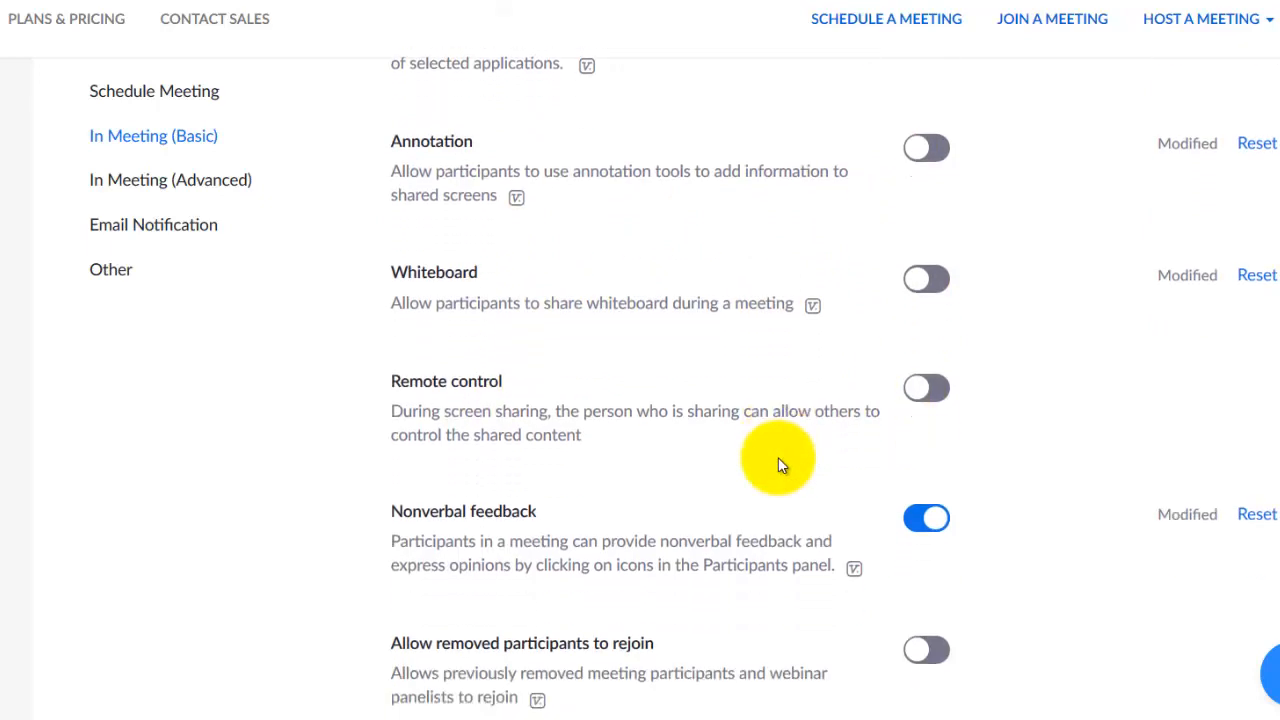
scroll(386, 357, "down", 3)
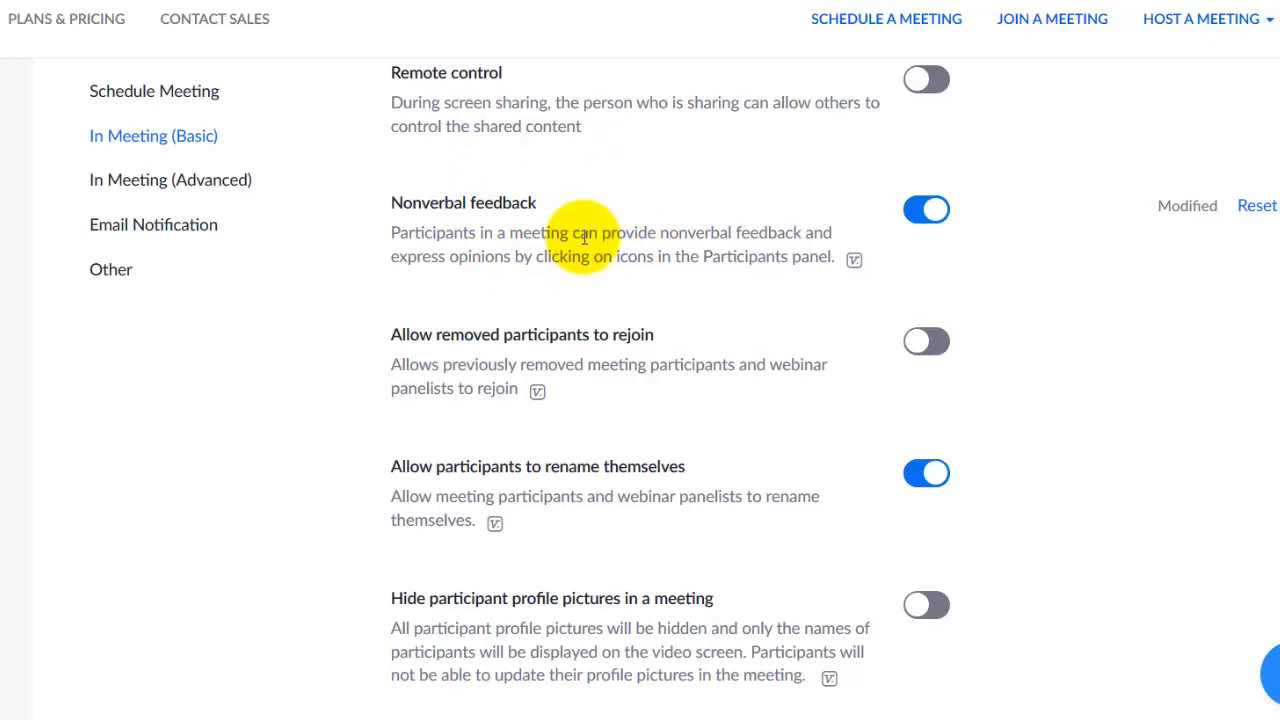
scroll(600, 330, "down", 2)
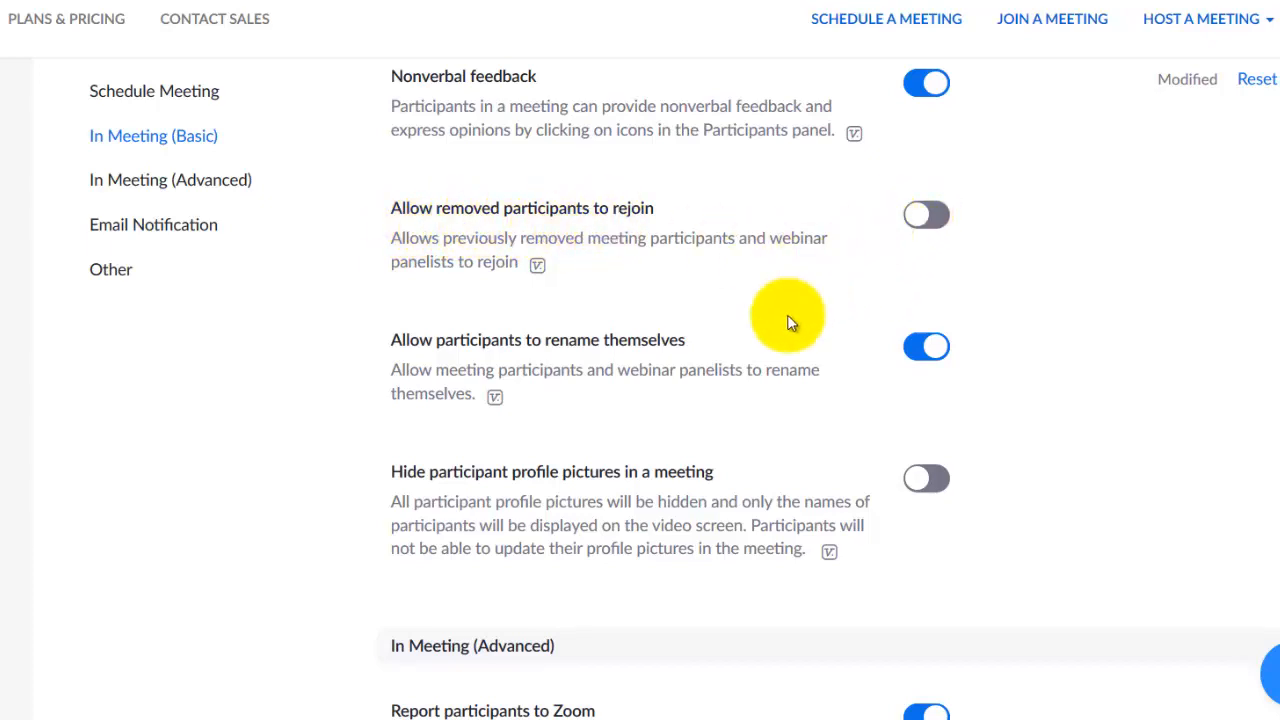
scroll(523, 330, "down", 2)
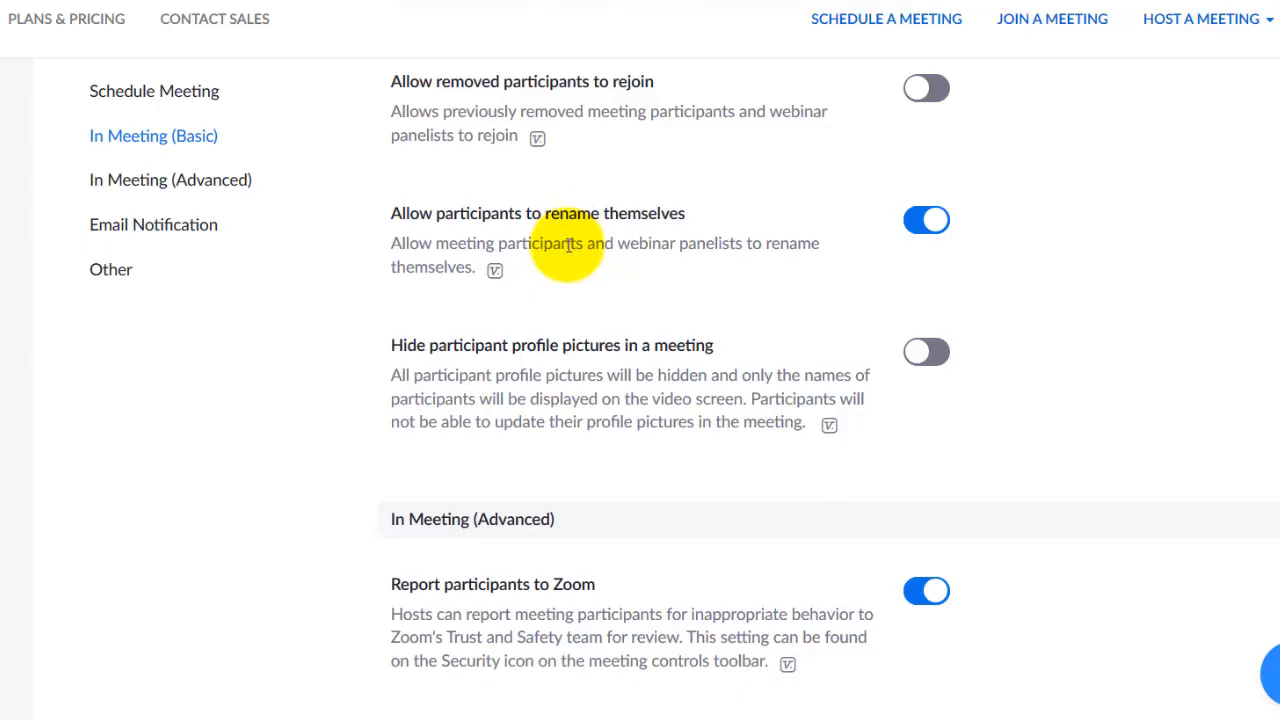
scroll(565, 246, "down", 3)
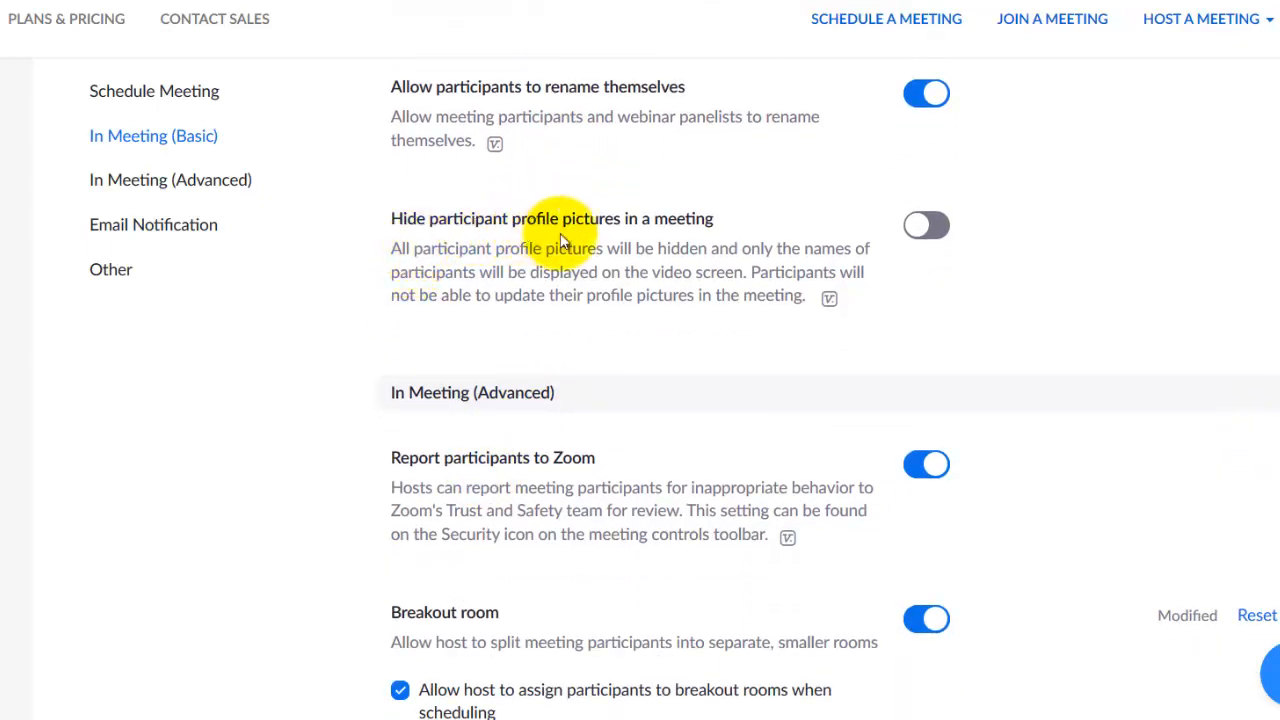
mouse_move(910, 245)
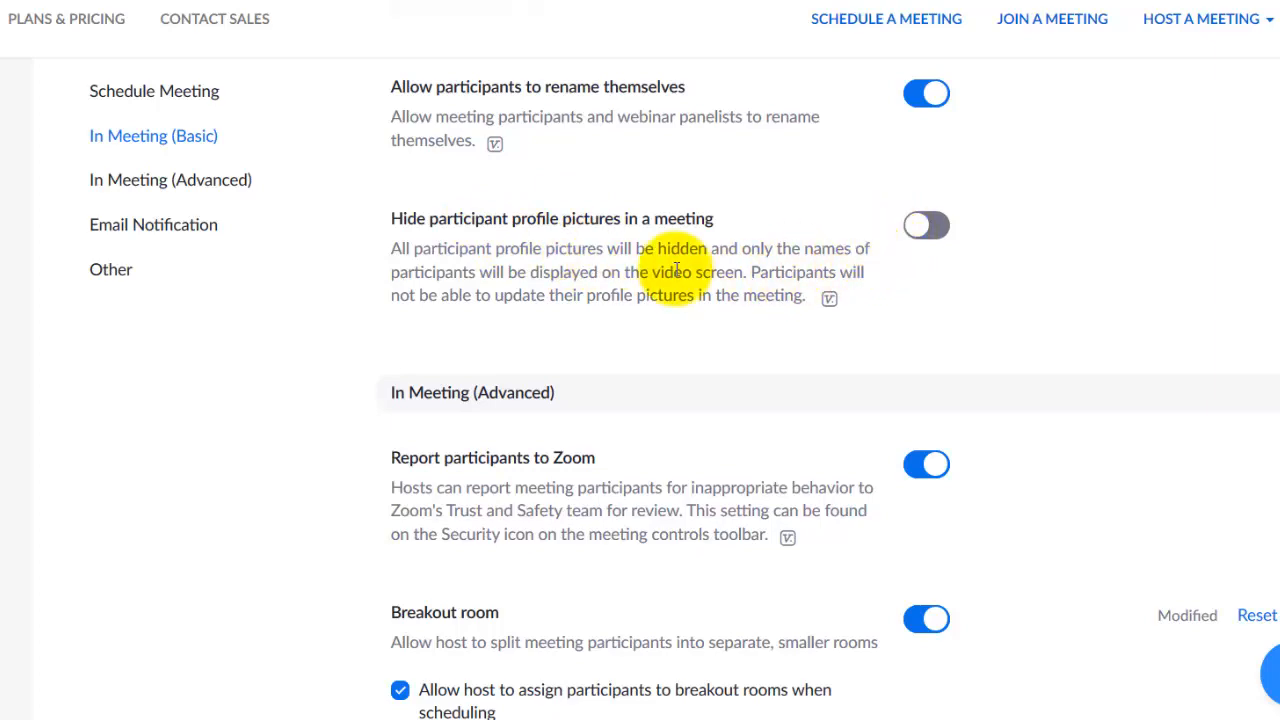
Step: Turn Remote support on and back off in the In Meeting (Advanced) settings to check its effect on Breakout room
scroll(700, 330, "down", 3)
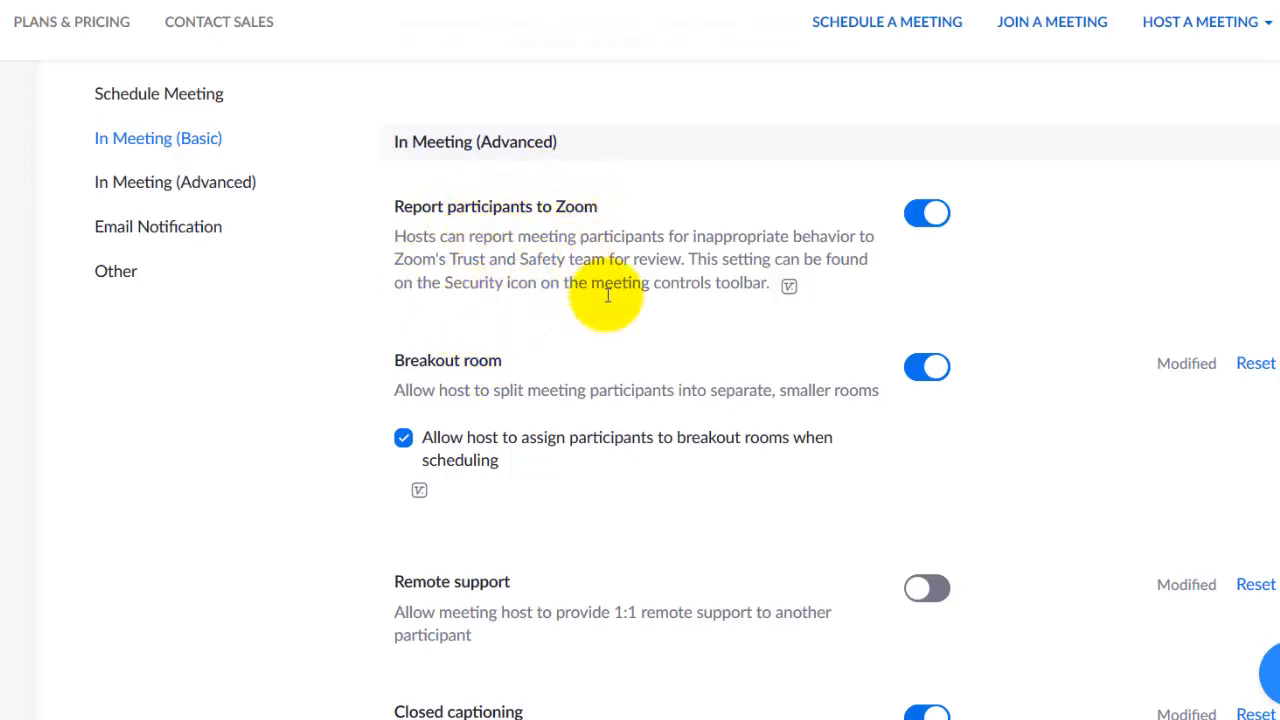
scroll(766, 343, "down", 2)
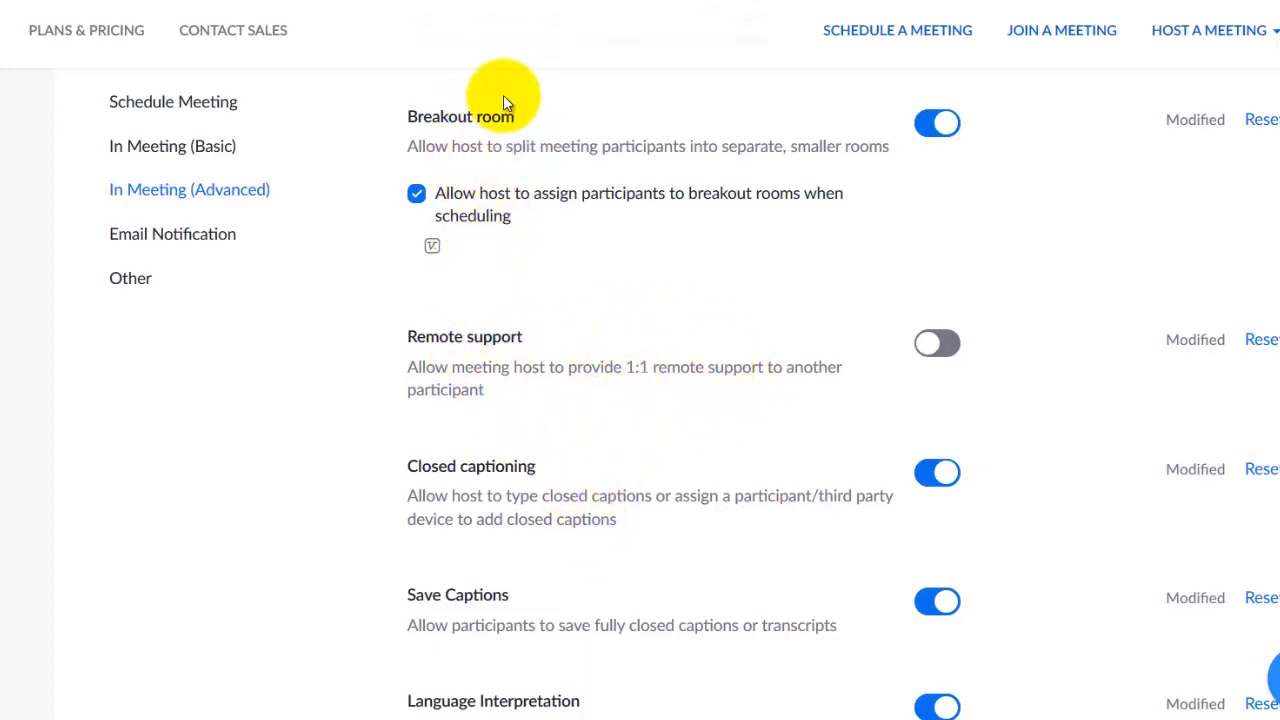
left_click(937, 345)
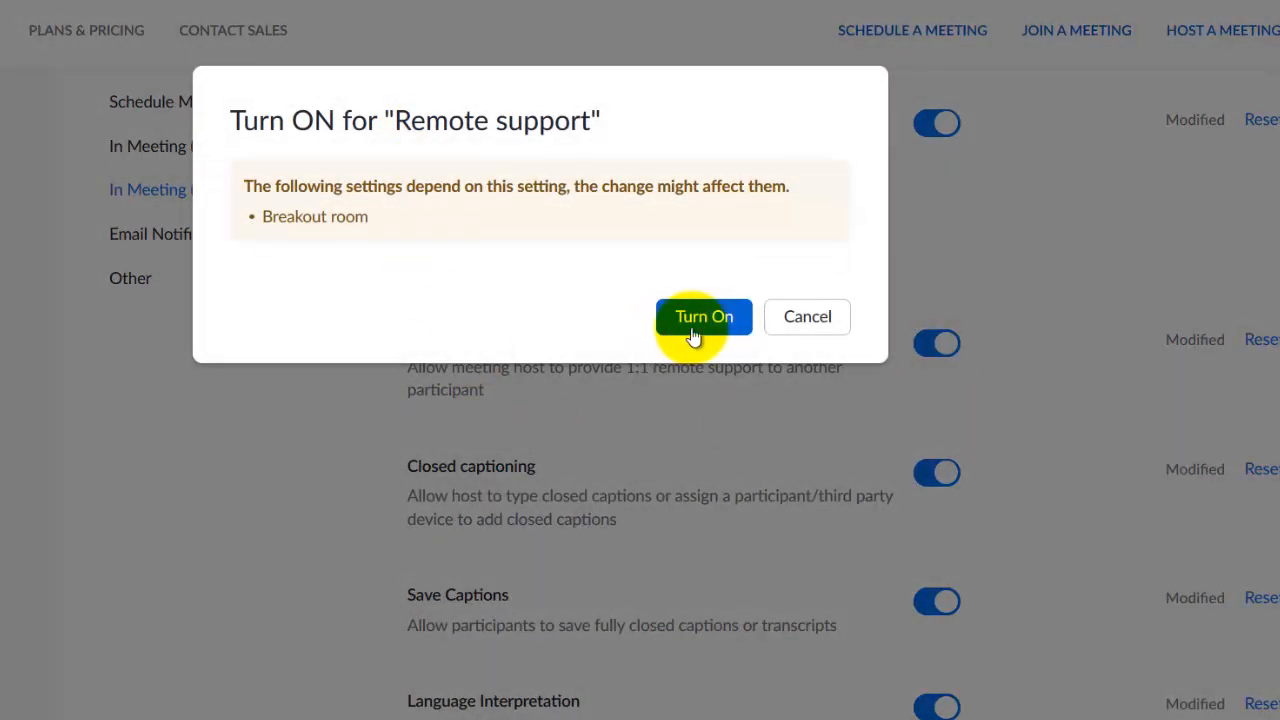
left_click(706, 320)
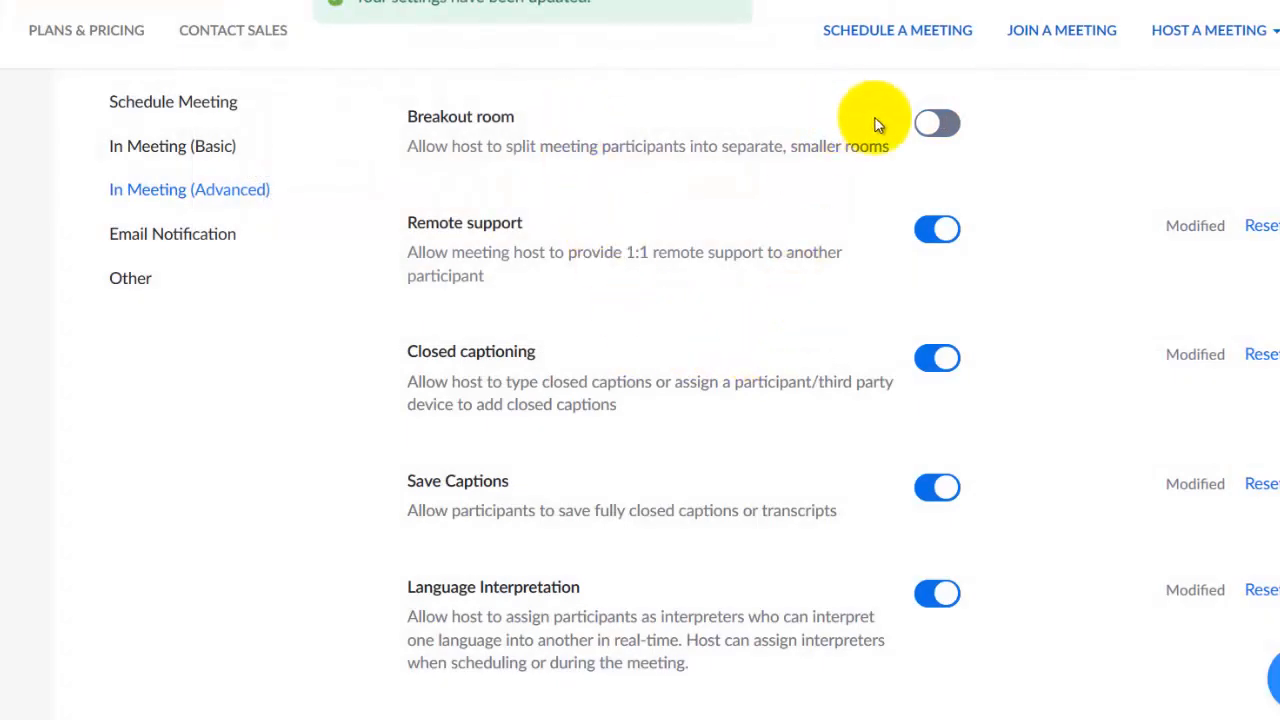
left_click(940, 229)
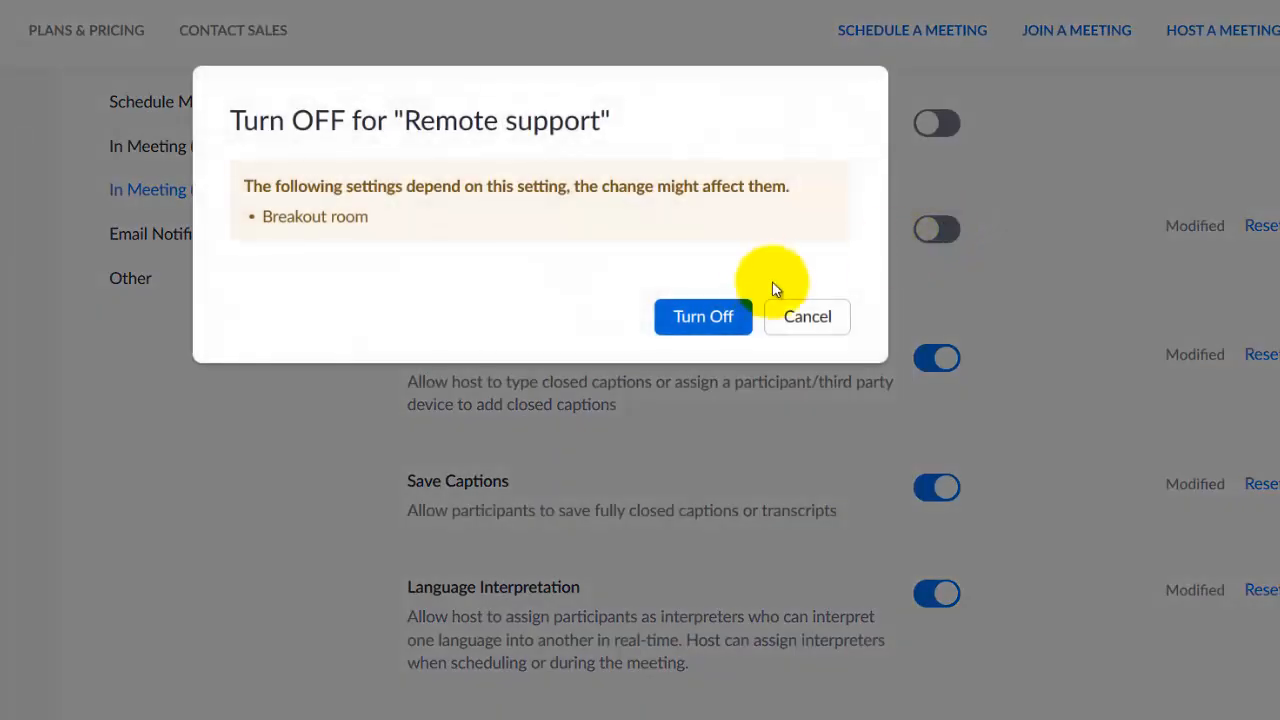
left_click(714, 316)
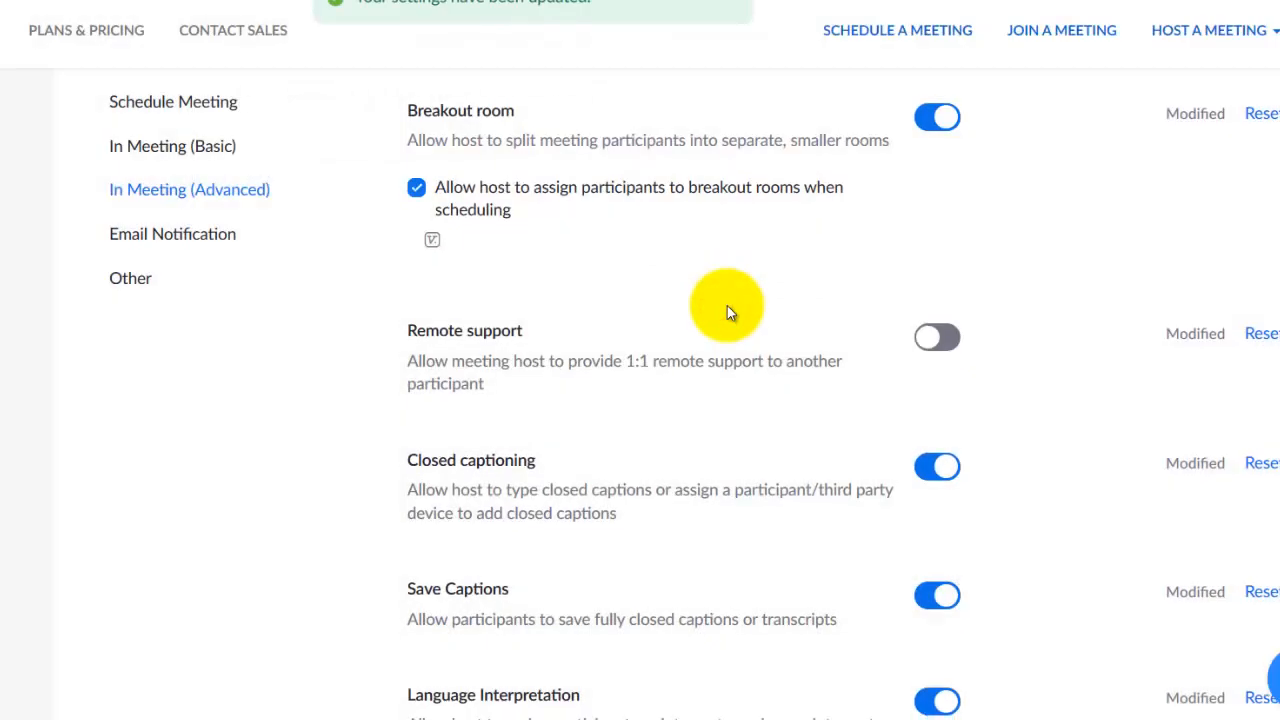
Step: Review the In Meeting (Advanced) options for captioning, language interpretation, far end camera control, virtual background, guest identification and auto-answer groups
scroll(728, 312, "down", 3)
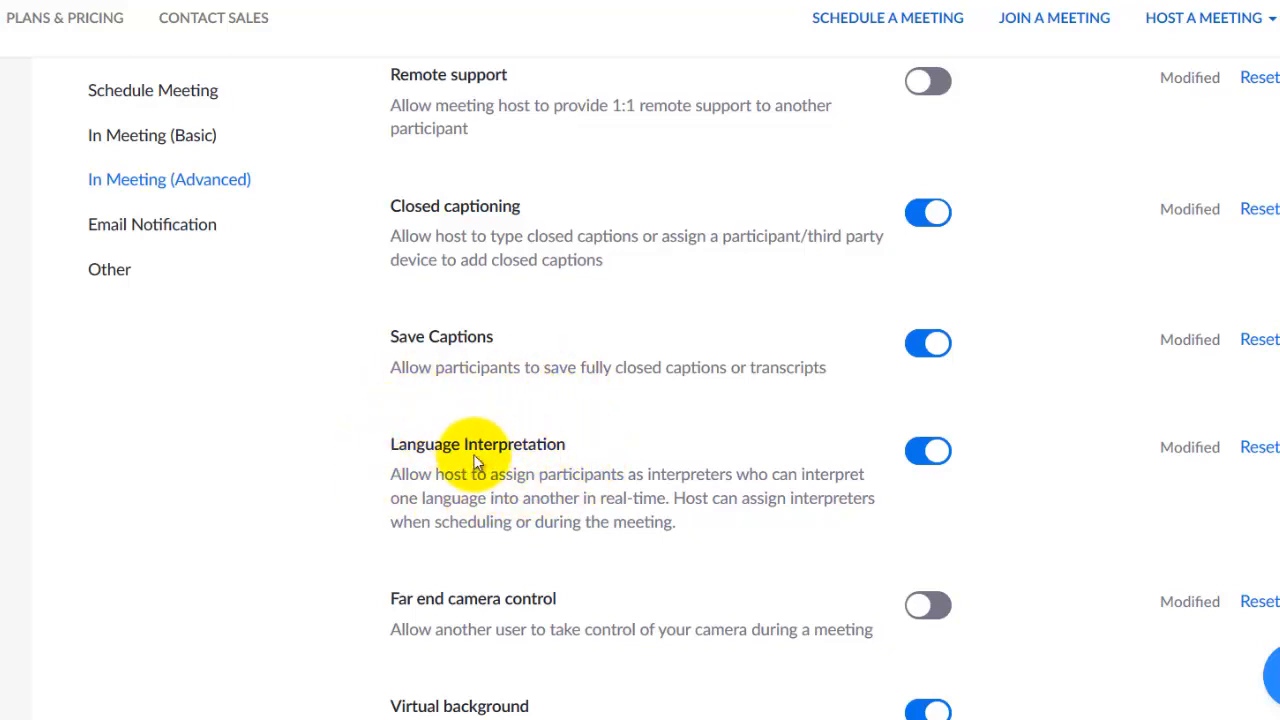
scroll(477, 462, "down", 4)
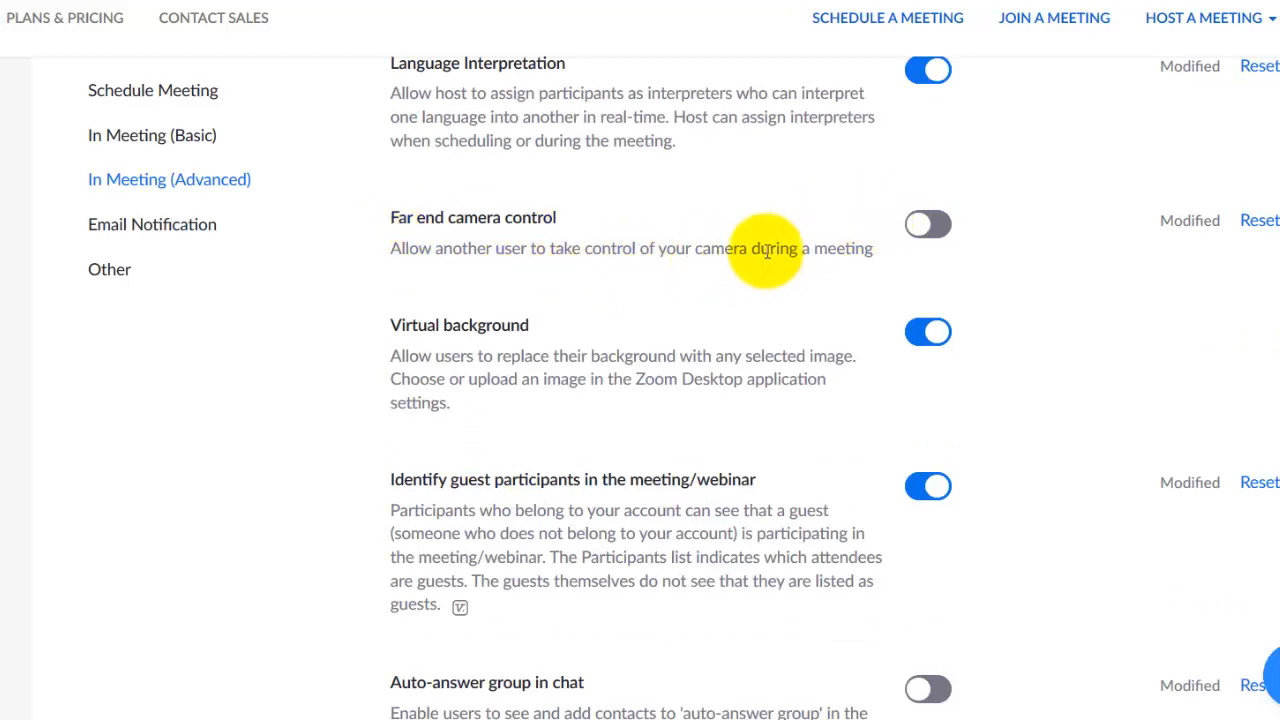
scroll(767, 250, "down", 1)
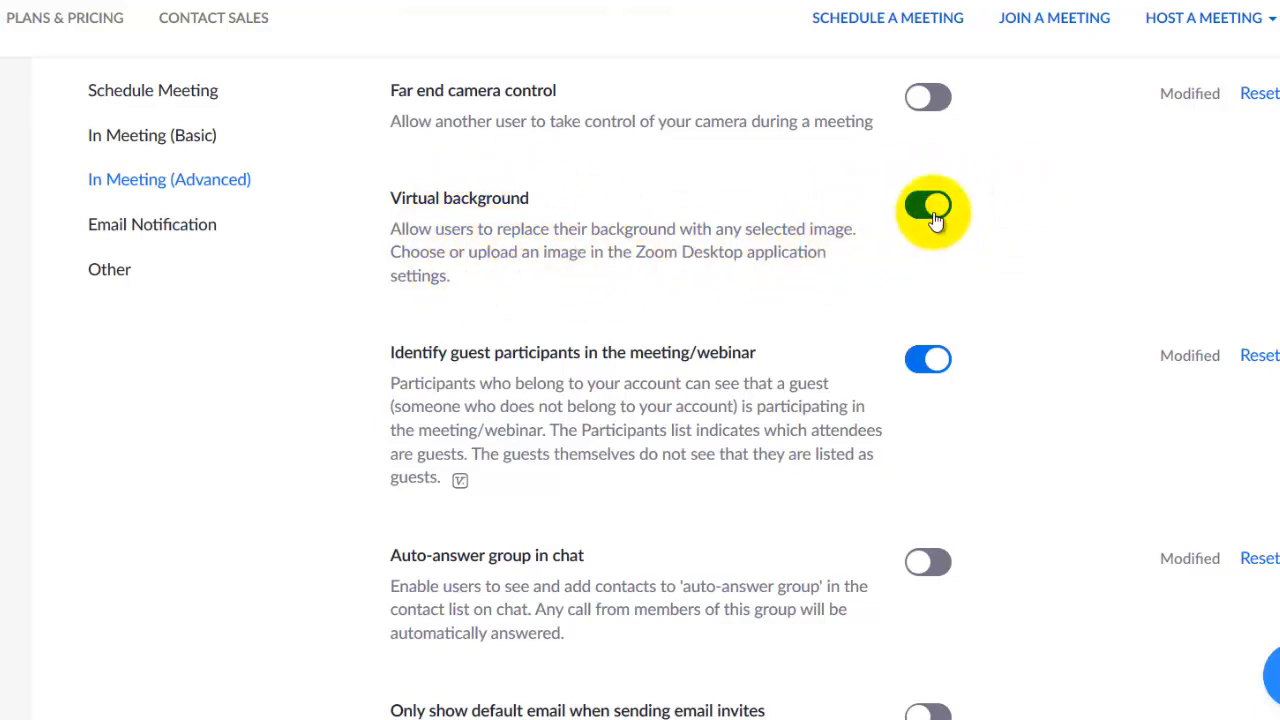
scroll(538, 453, "down", 2)
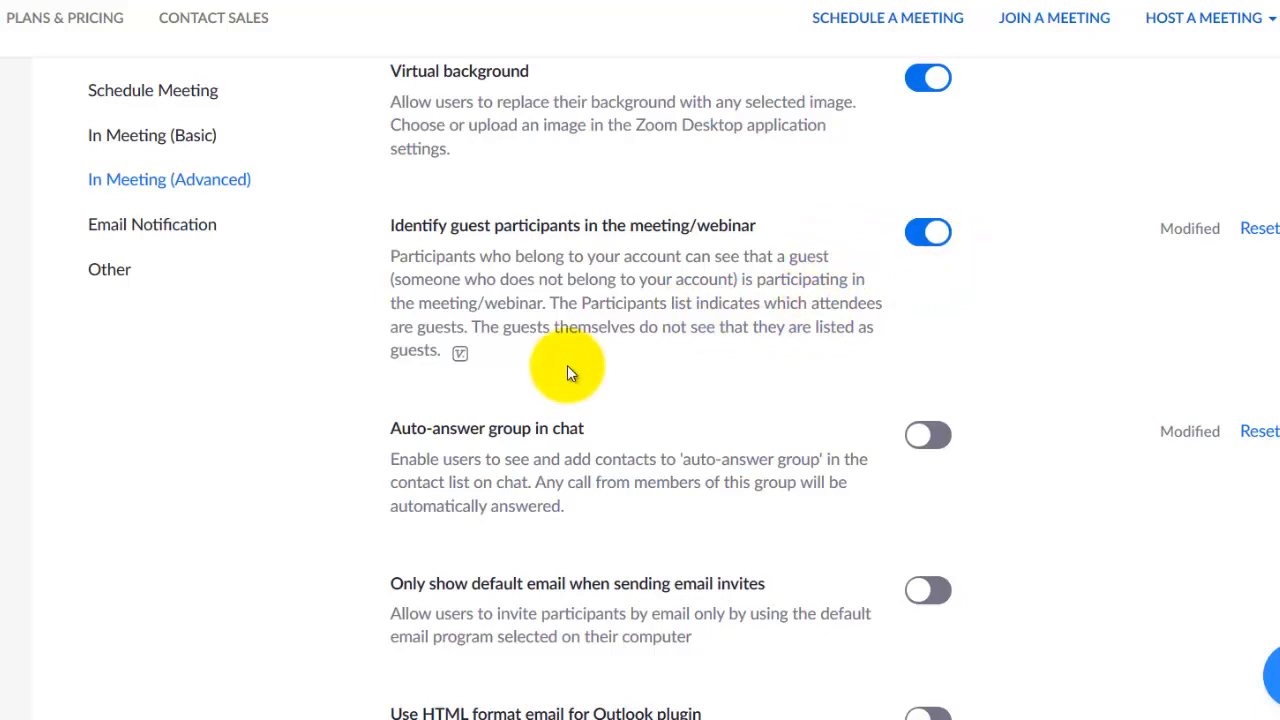
scroll(567, 365, "down", 3)
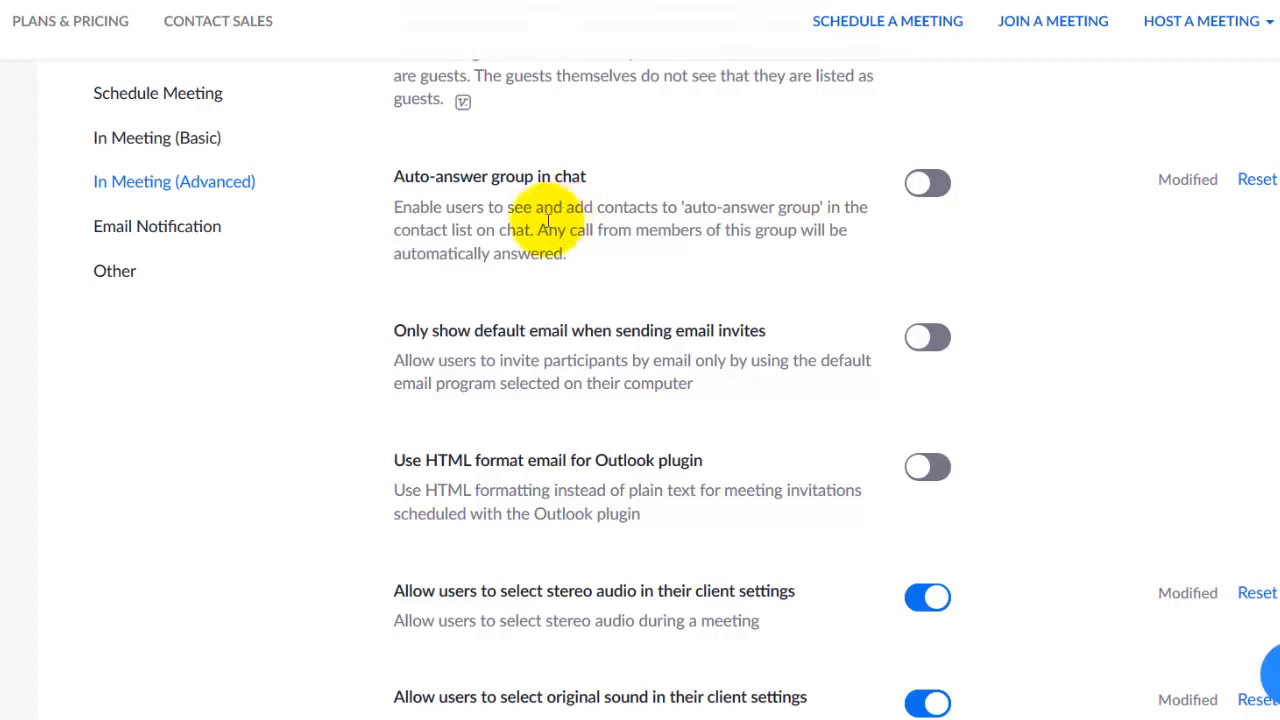
scroll(771, 229, "up", 4)
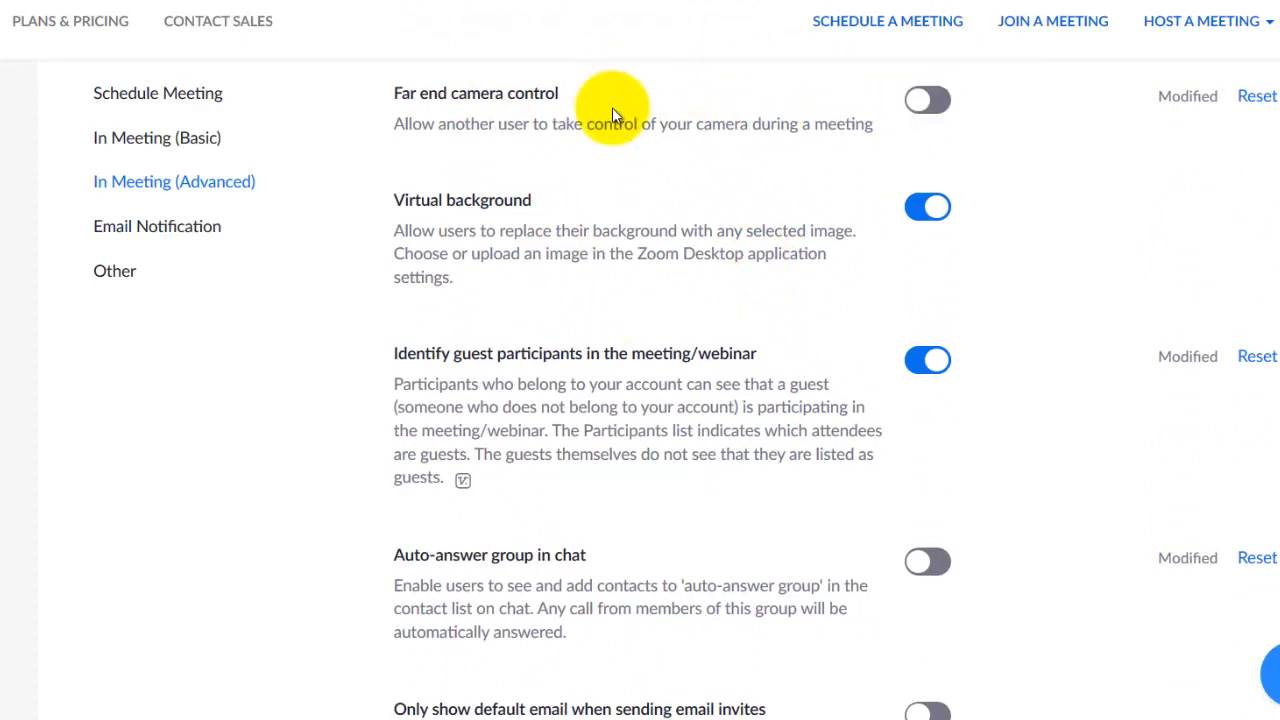
scroll(614, 124, "down", 3)
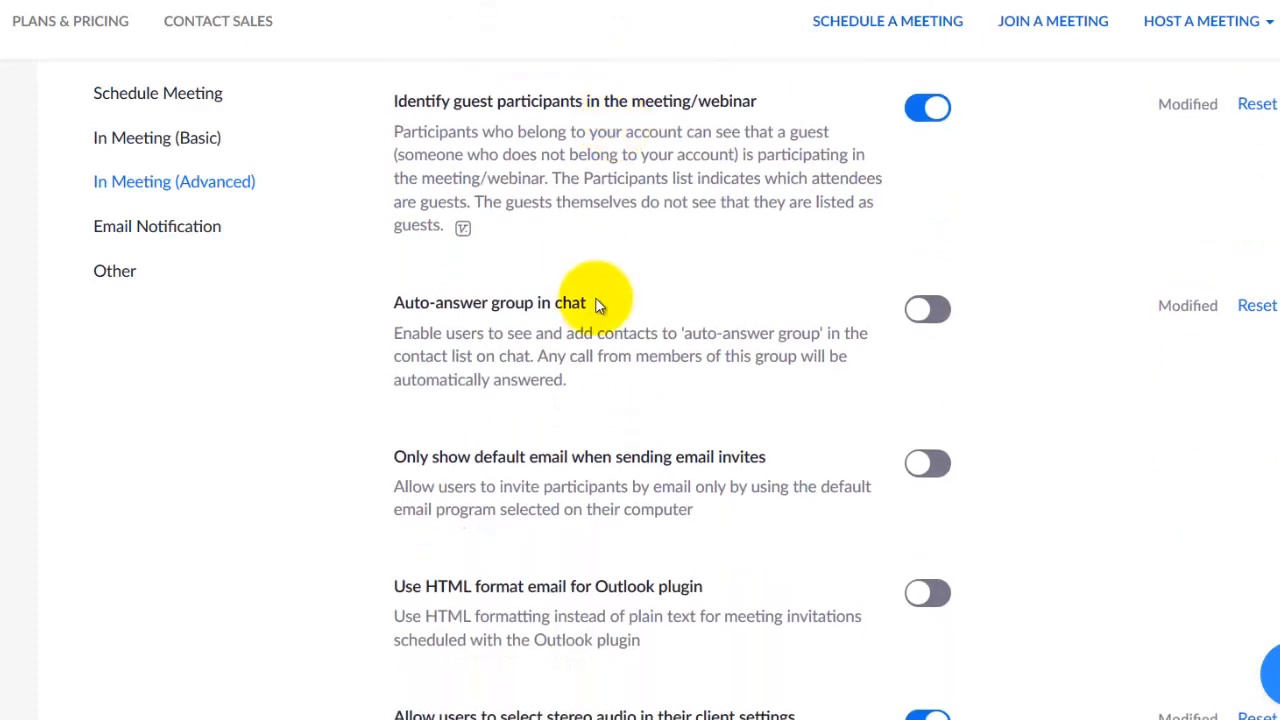
Step: Review the In Meeting (Advanced) options for email invites, Outlook HTML format, stereo audio, original sound and data center regions
scroll(594, 294, "down", 3)
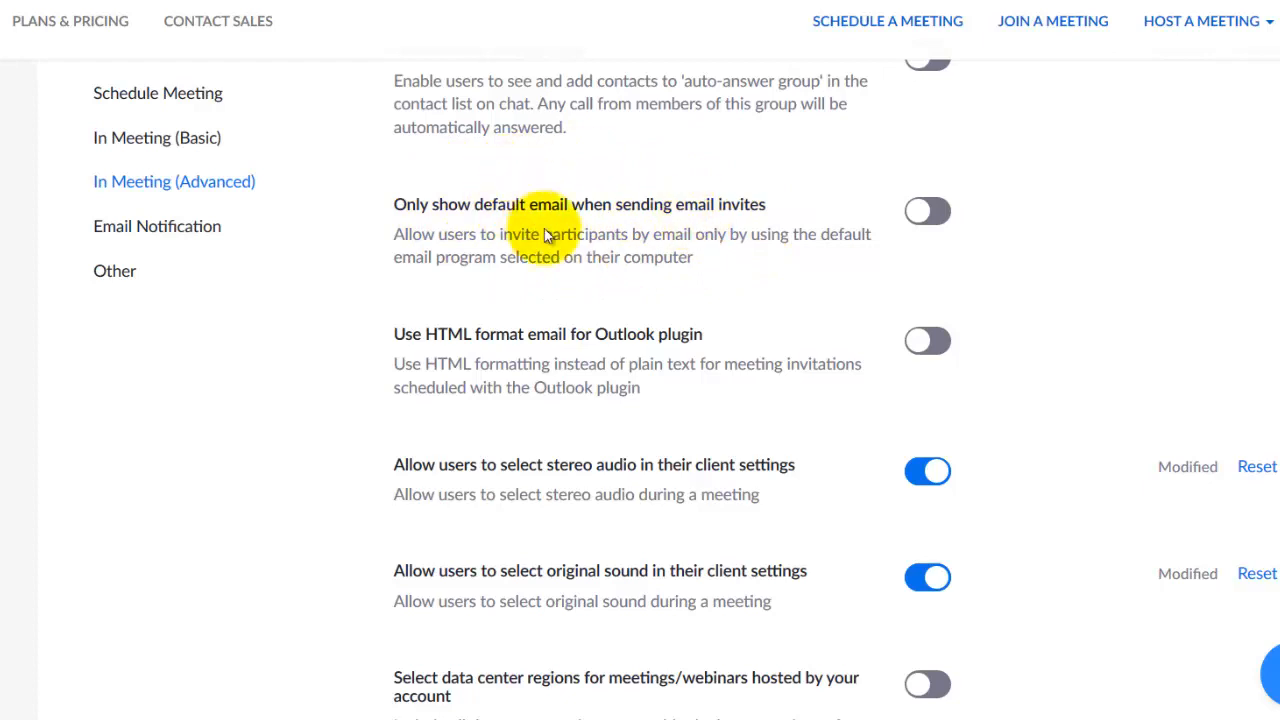
scroll(510, 367, "down", 1)
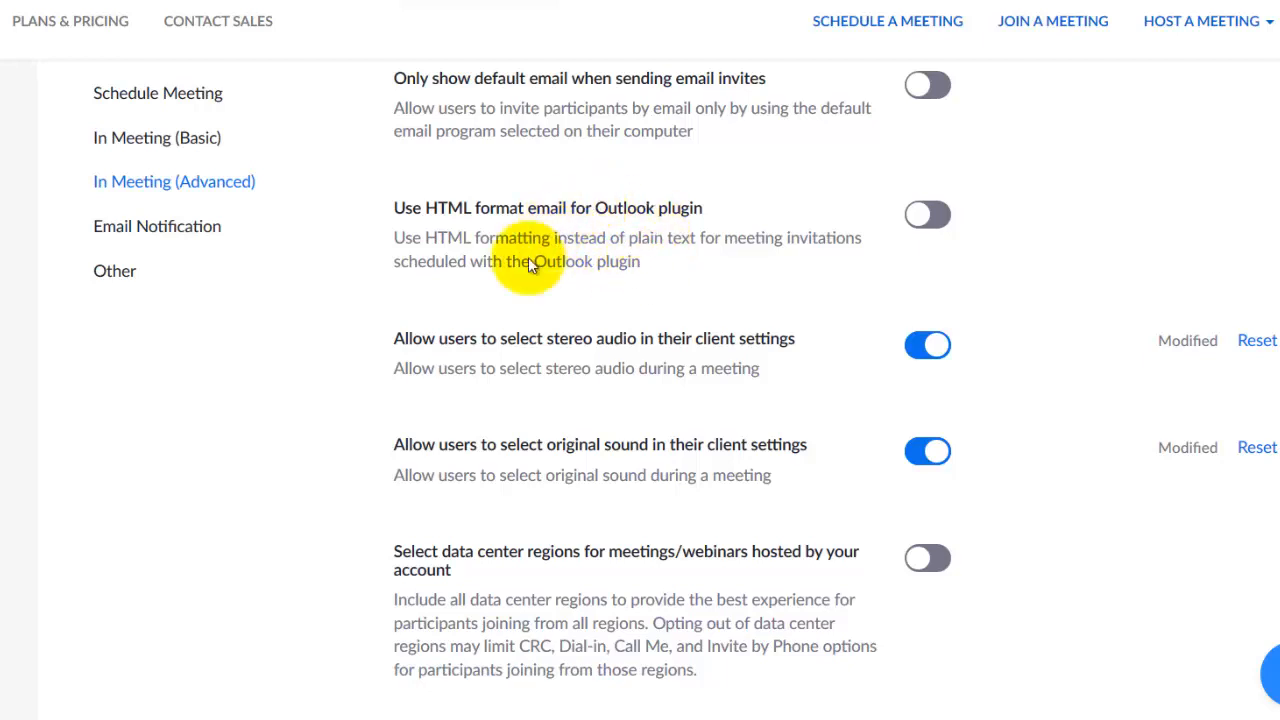
scroll(610, 240, "down", 1)
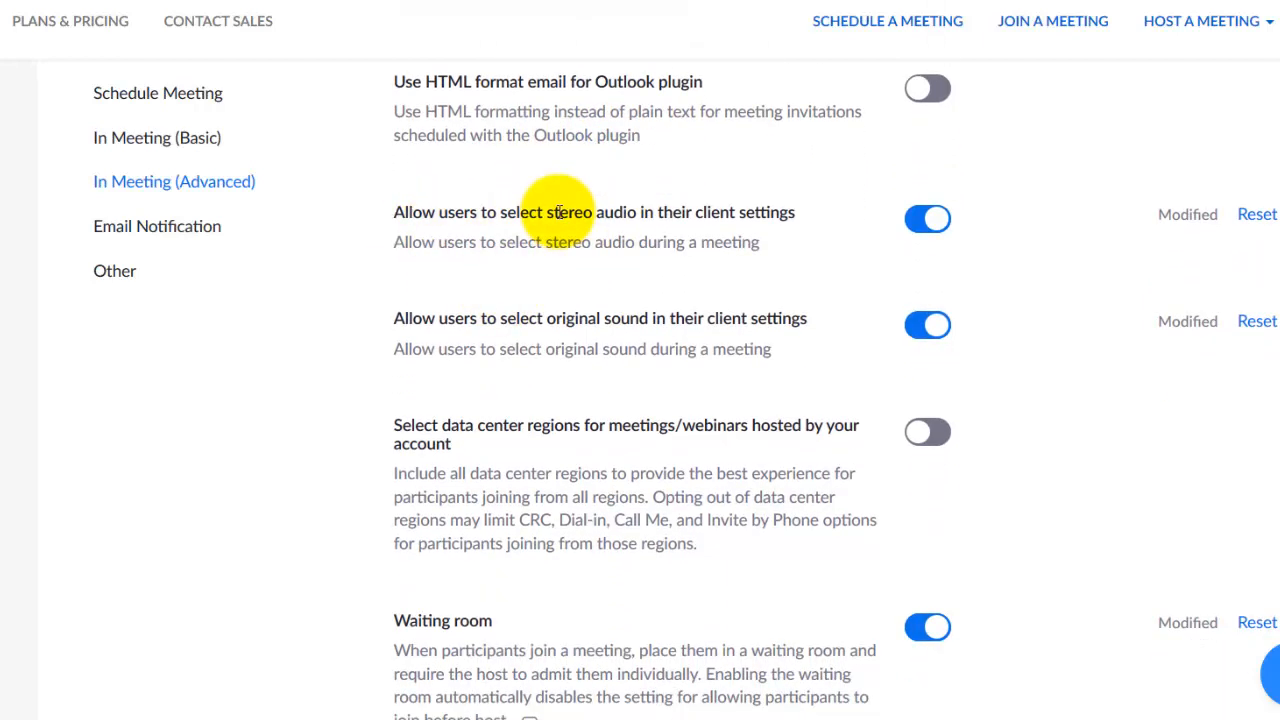
scroll(558, 212, "down", 1)
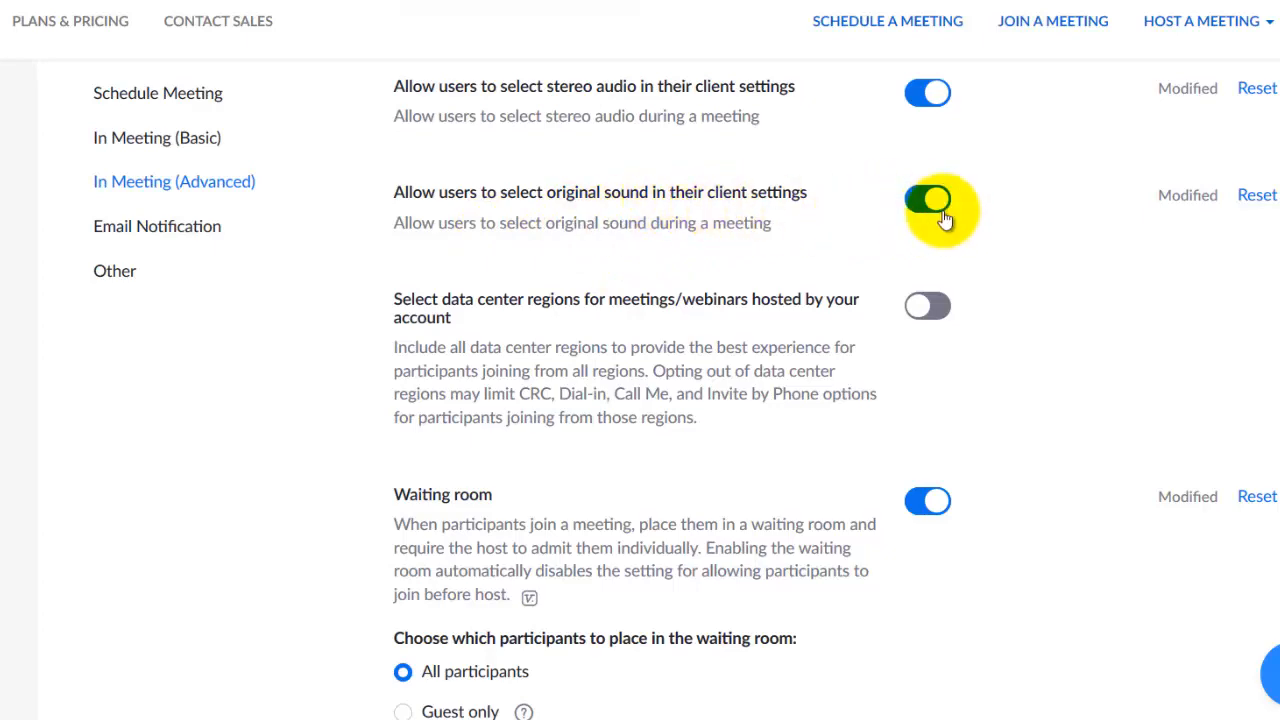
scroll(540, 250, "down", 5)
scroll(514, 177, "up", 2)
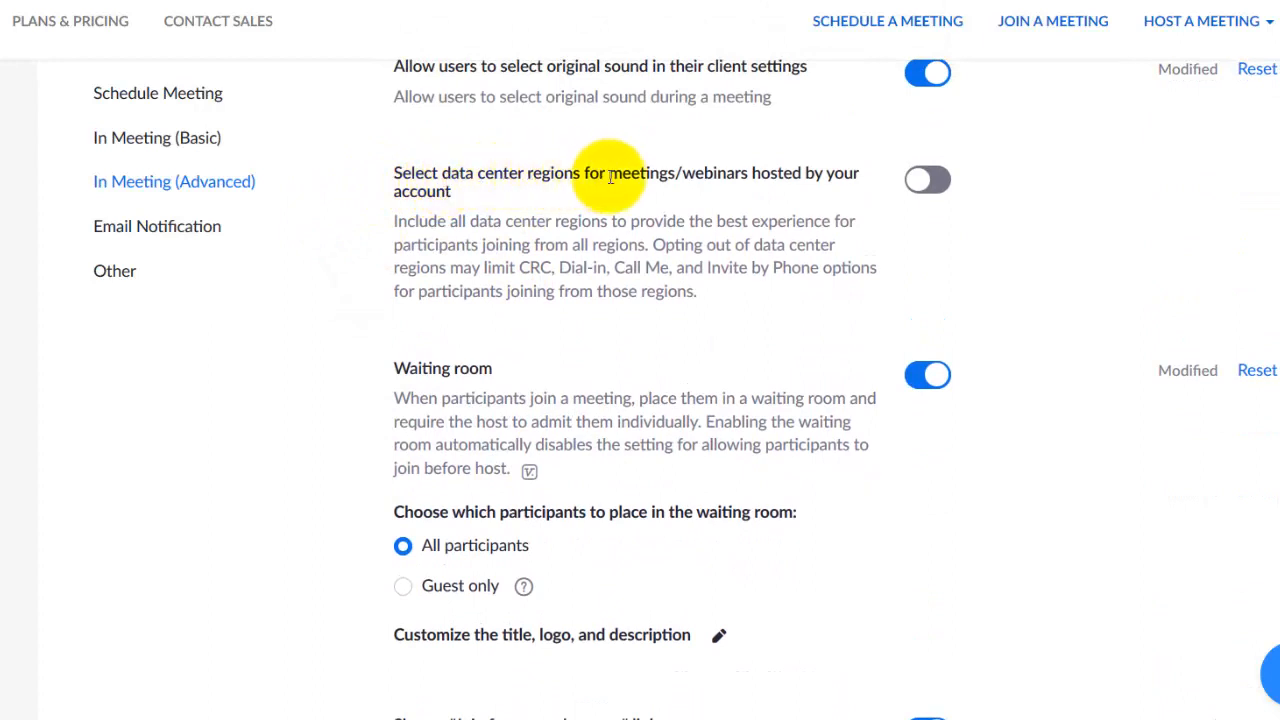
Step: Review the Waiting room options and inspect the title, logo and description customization without changing it
scroll(837, 177, "down", 3)
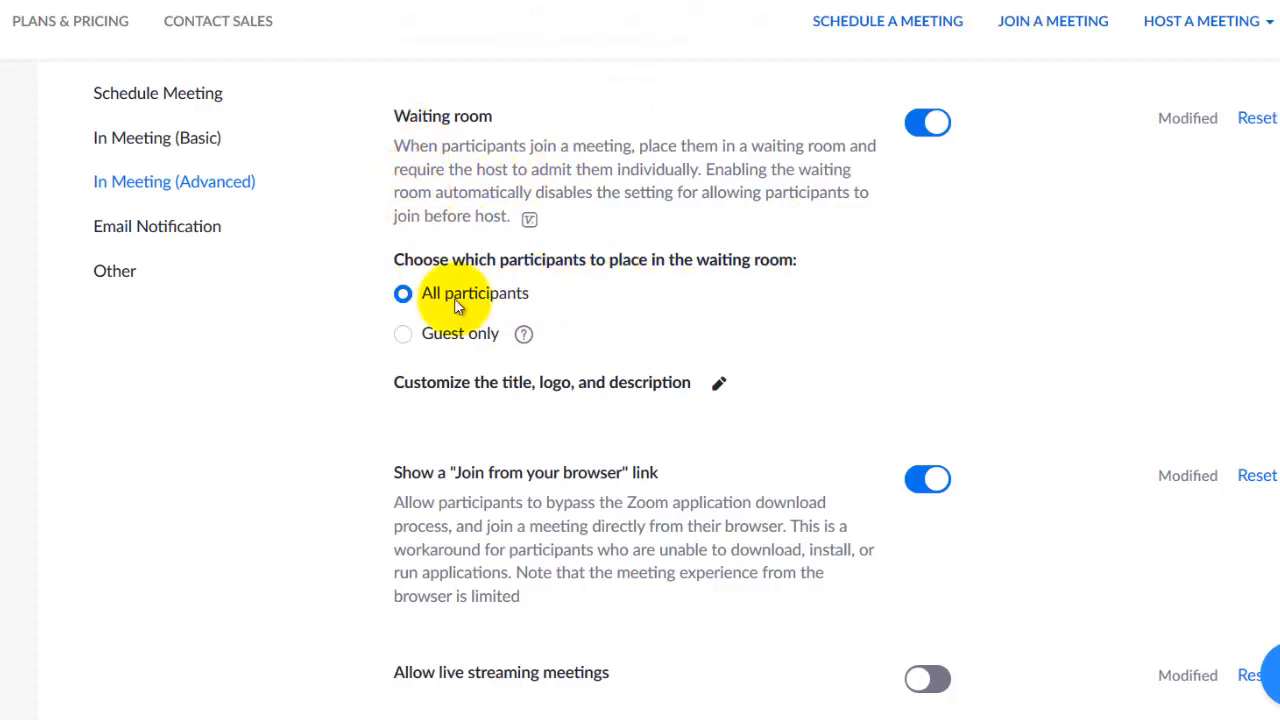
scroll(454, 298, "down", 2)
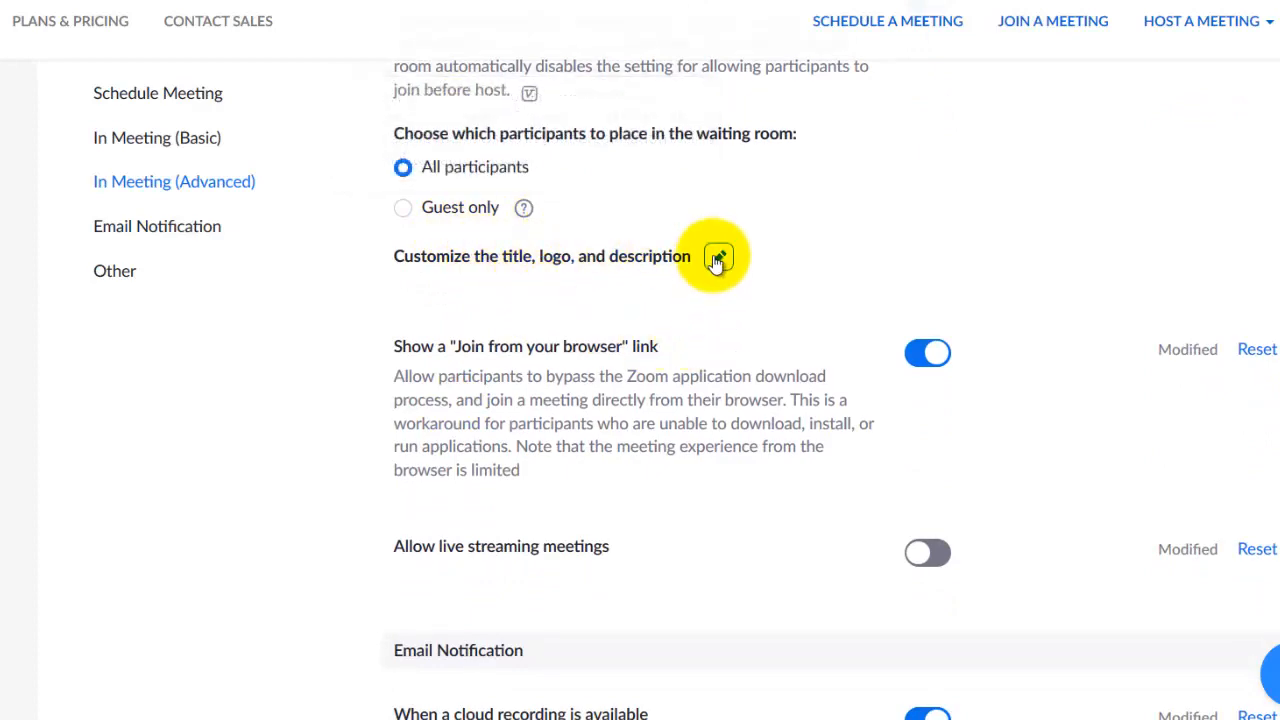
left_click(716, 258)
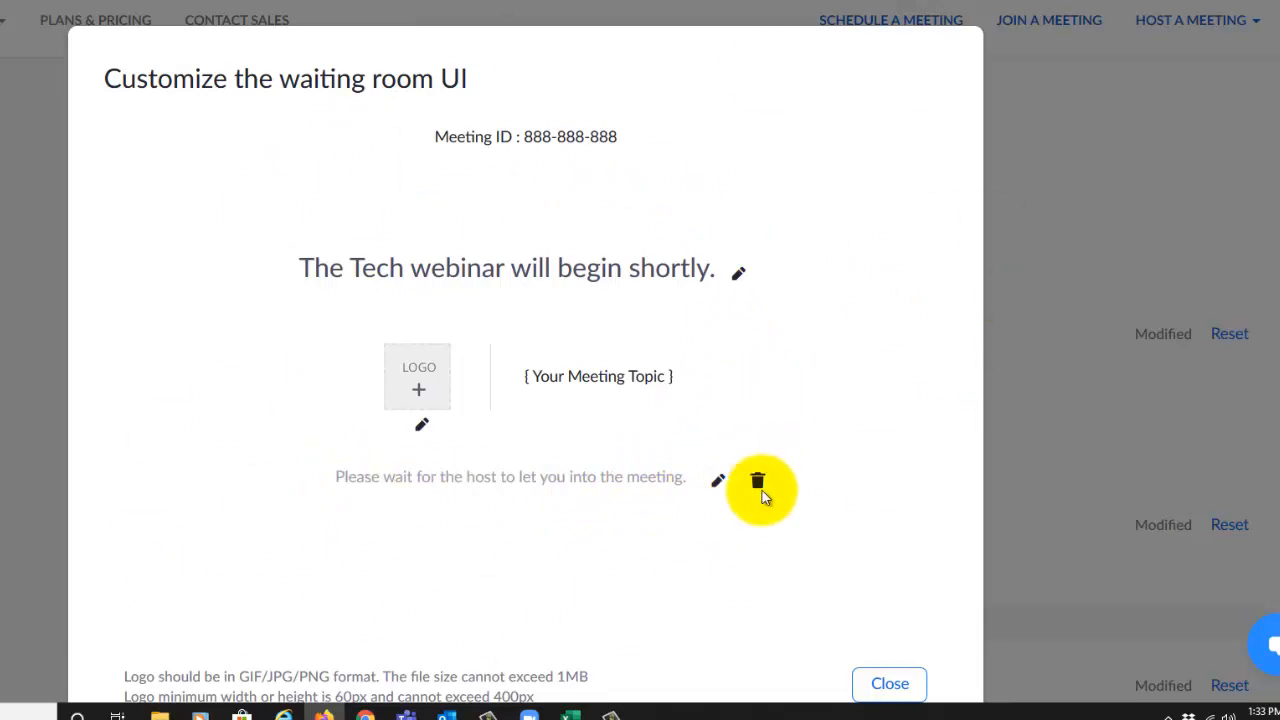
left_click(866, 683)
Step: Review the browser join link option, then switch Allow live streaming meetings on and back off to view its streaming services
scroll(471, 266, "down", 2)
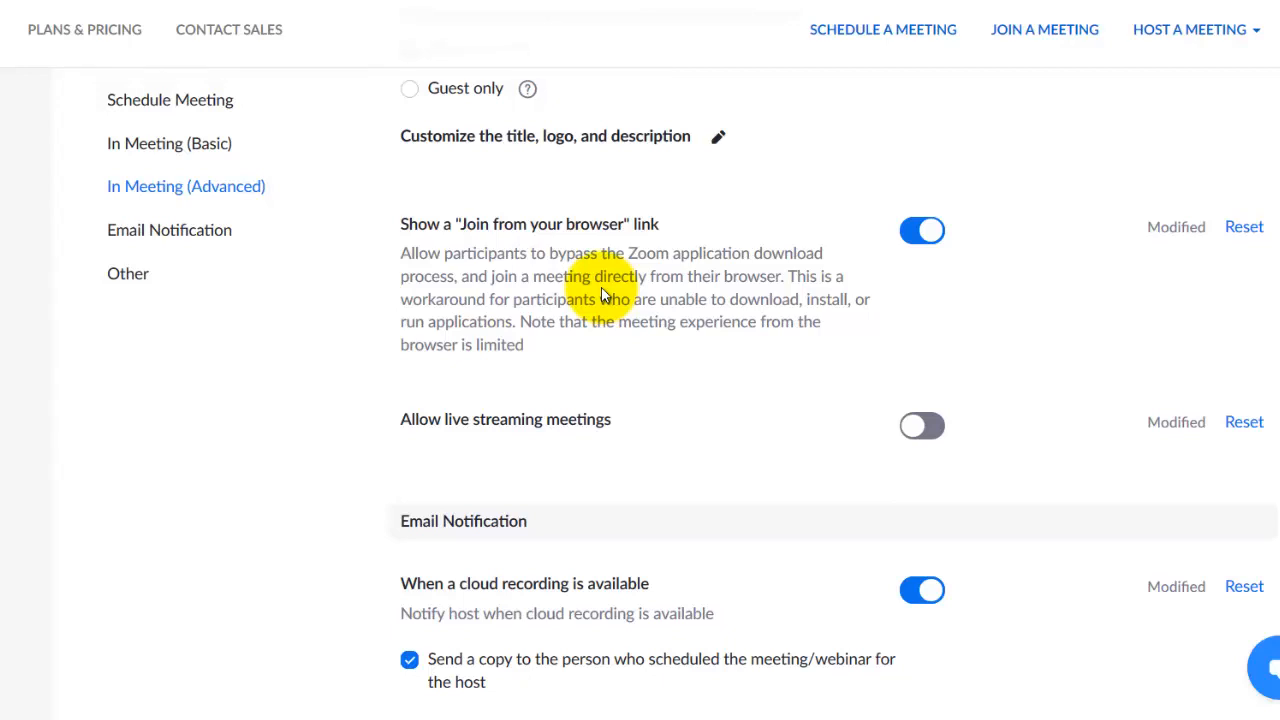
scroll(603, 296, "down", 1)
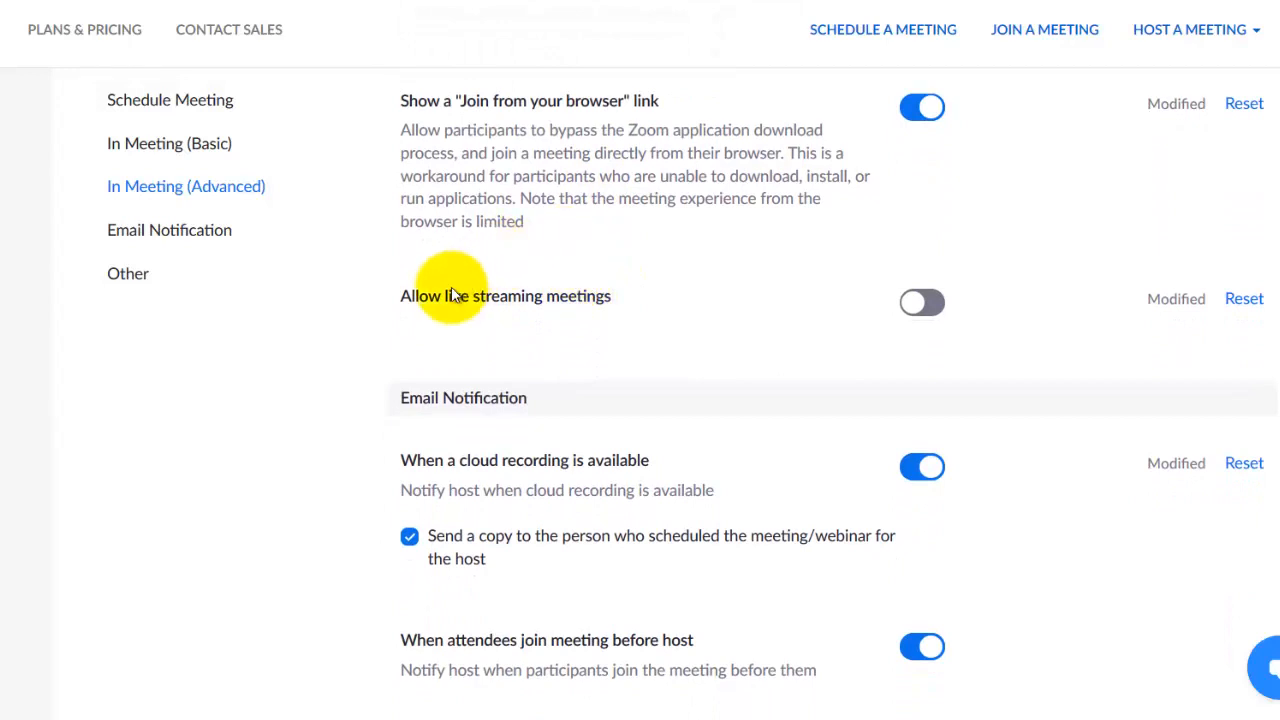
left_click(917, 305)
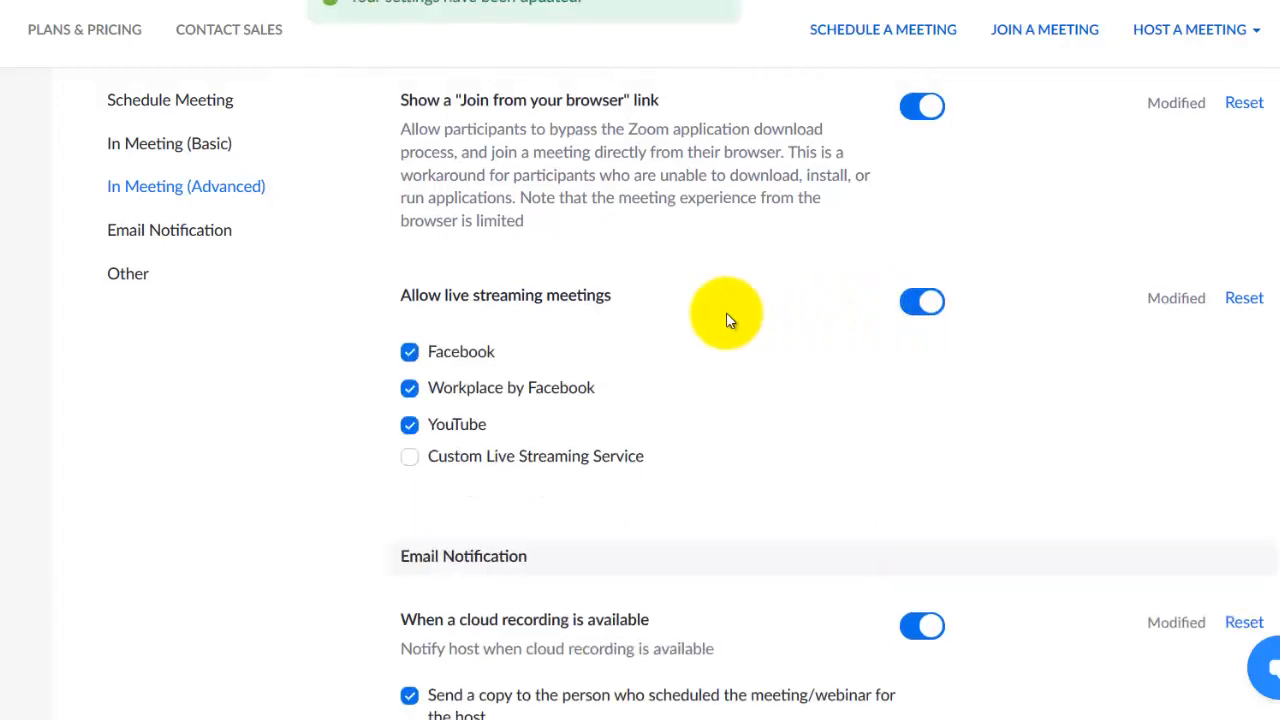
scroll(723, 320, "down", 1)
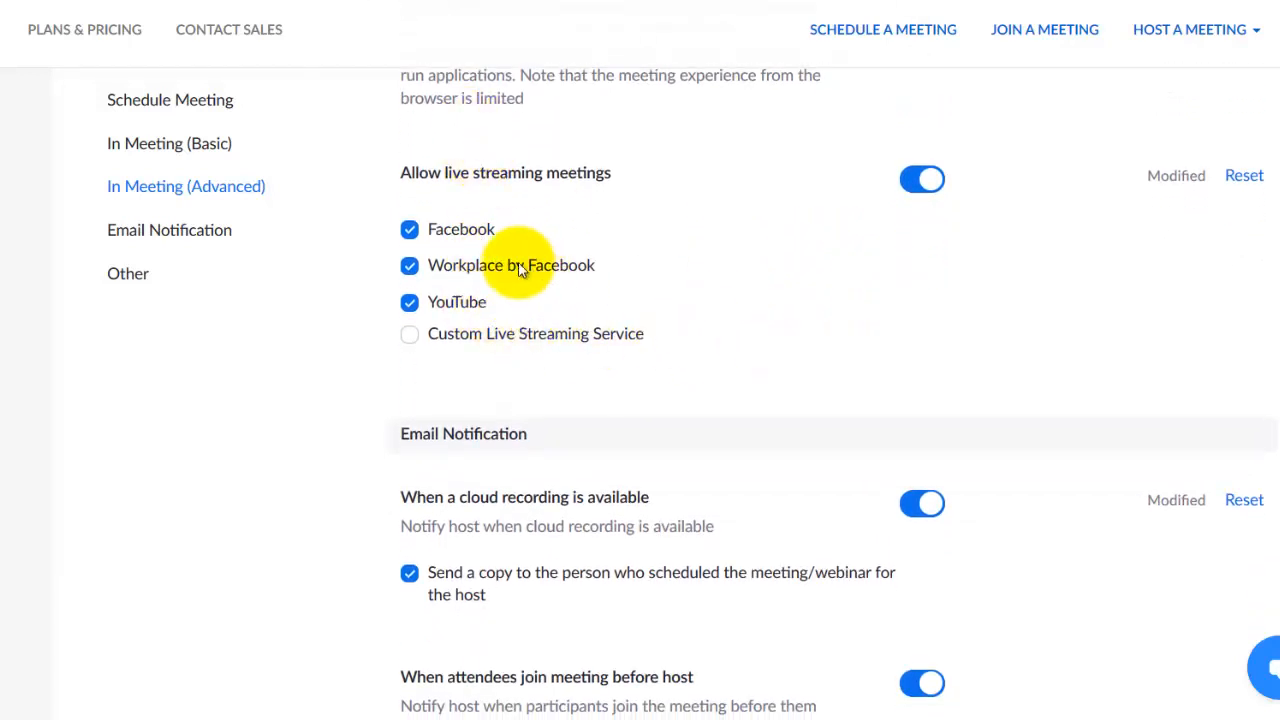
left_click(922, 181)
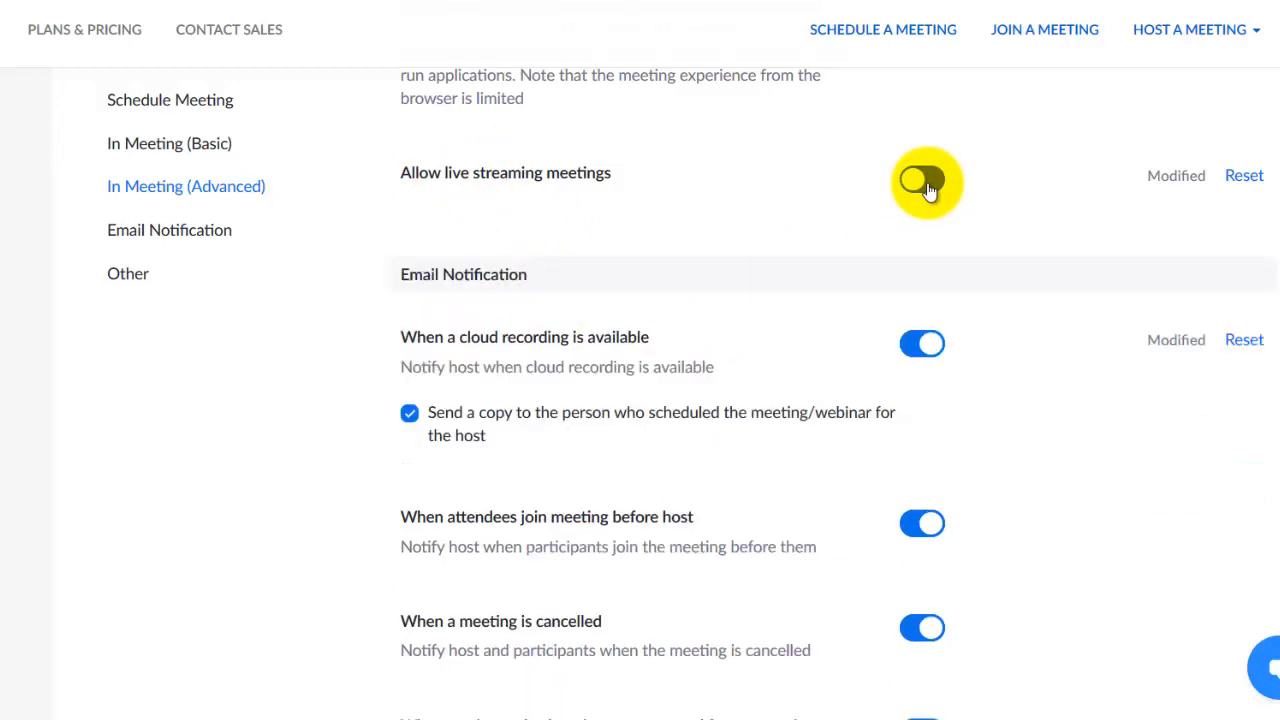
Step: Review the Email Notification options for cloud recordings, early attendees, cancelled meetings, alternative hosts and meetings scheduled for a host
scroll(774, 287, "down", 1)
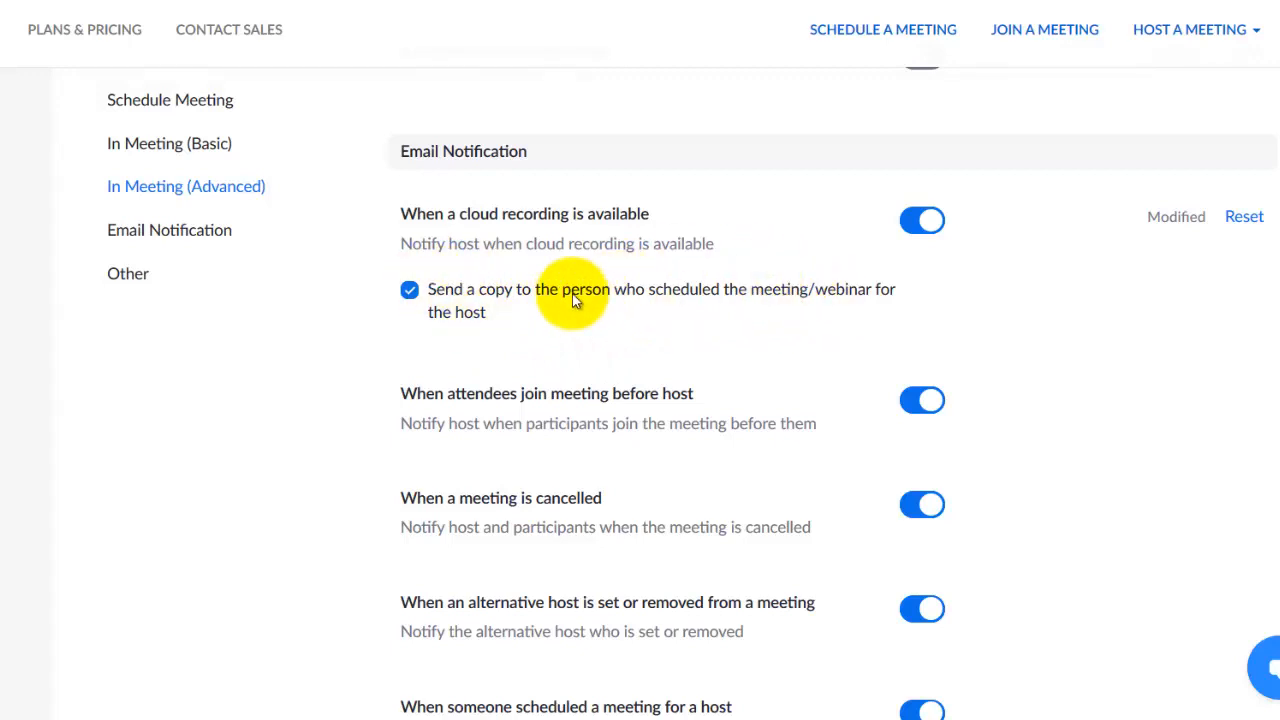
scroll(572, 293, "down", 3)
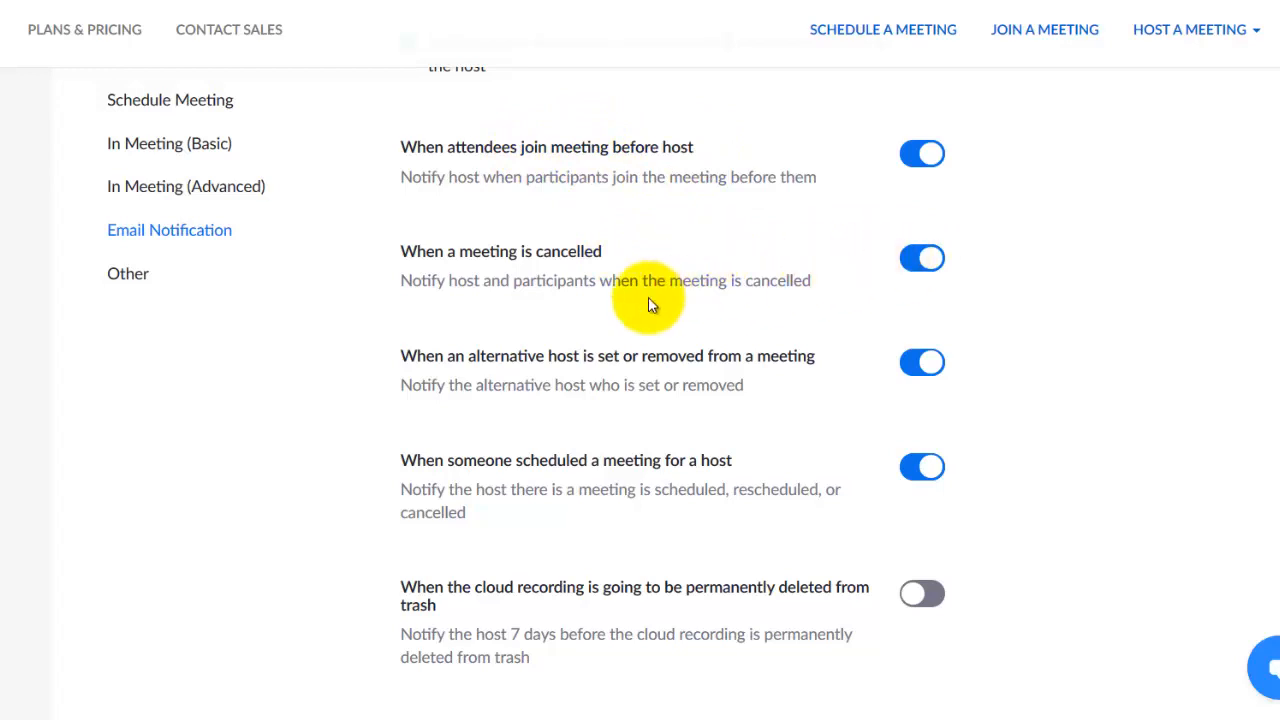
scroll(651, 300, "down", 1)
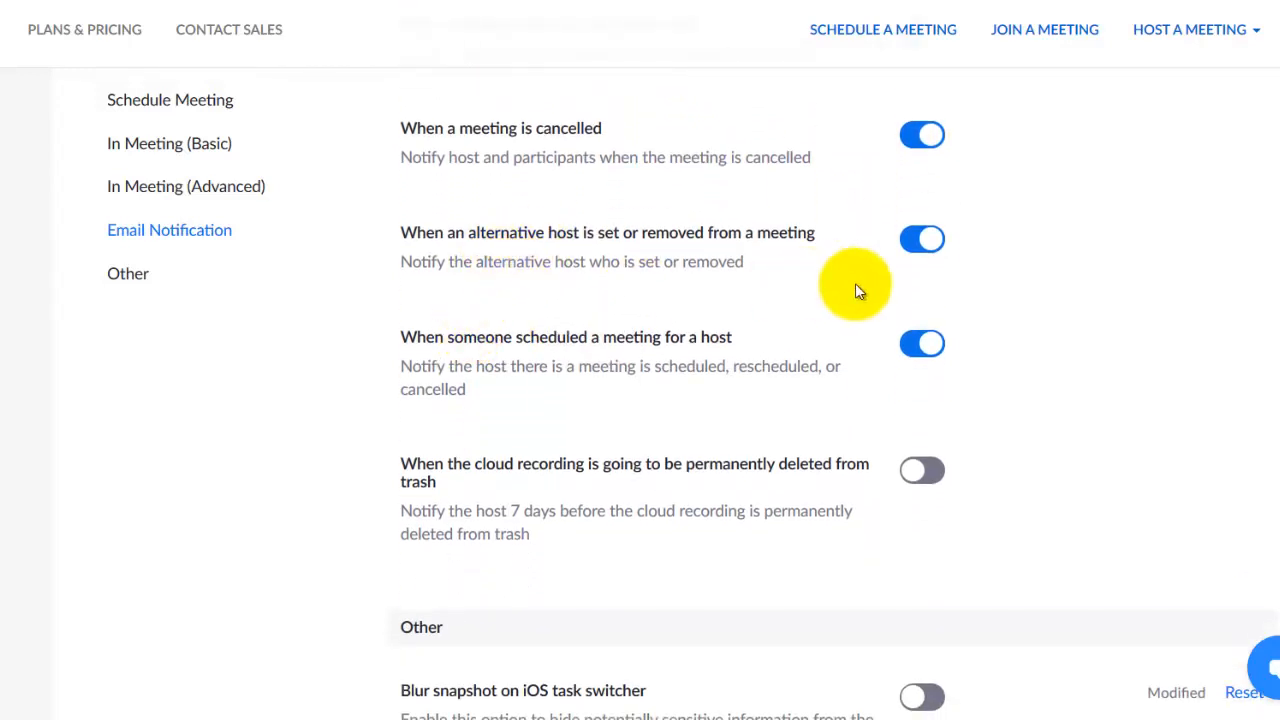
scroll(686, 293, "down", 1)
scroll(686, 293, "down", 1)
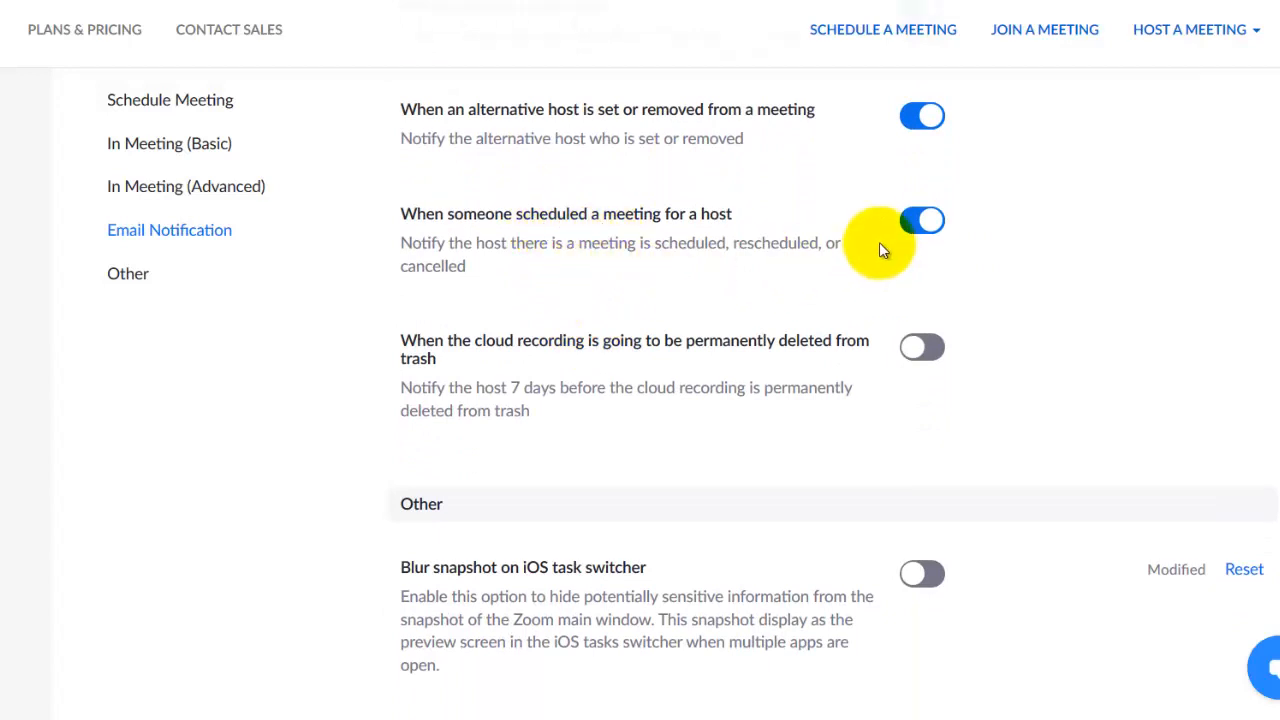
scroll(600, 265, "down", 1)
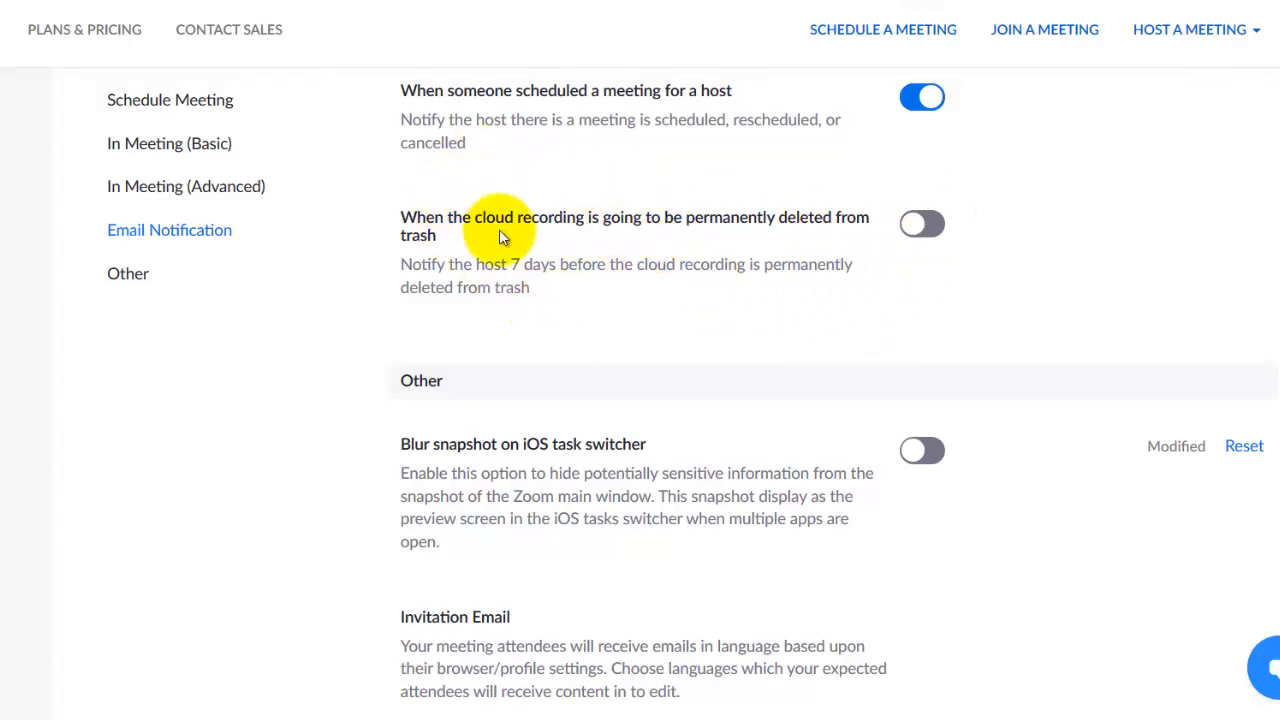
Step: Review the Other options for iOS snapshot blurring and invitation email, checking the language choices and keeping English
scroll(502, 231, "down", 3)
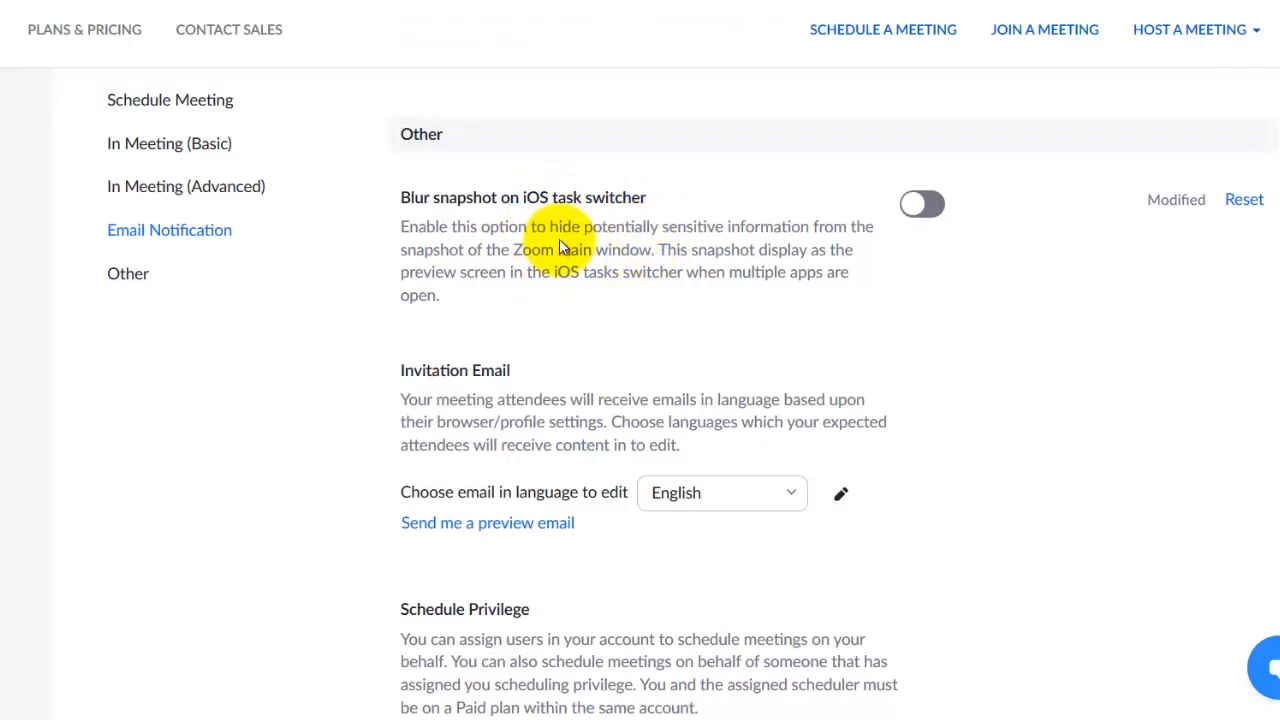
scroll(560, 247, "down", 1)
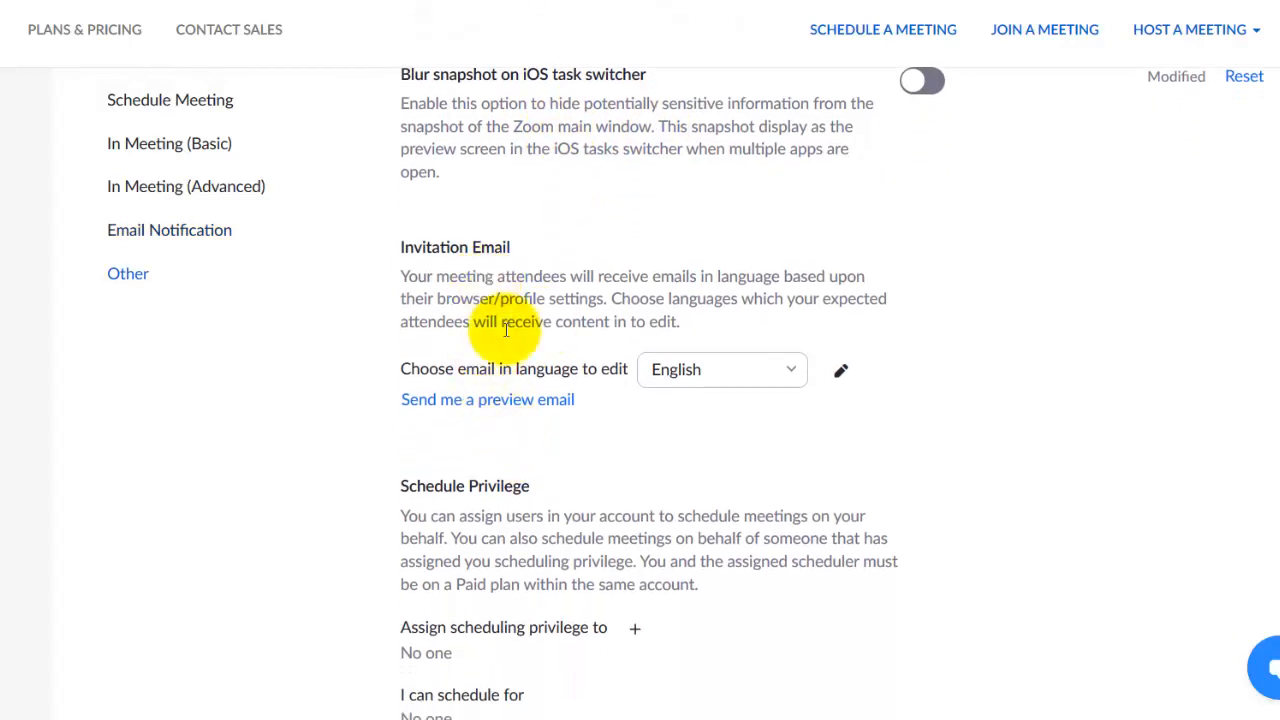
left_click(789, 370)
left_click(694, 364)
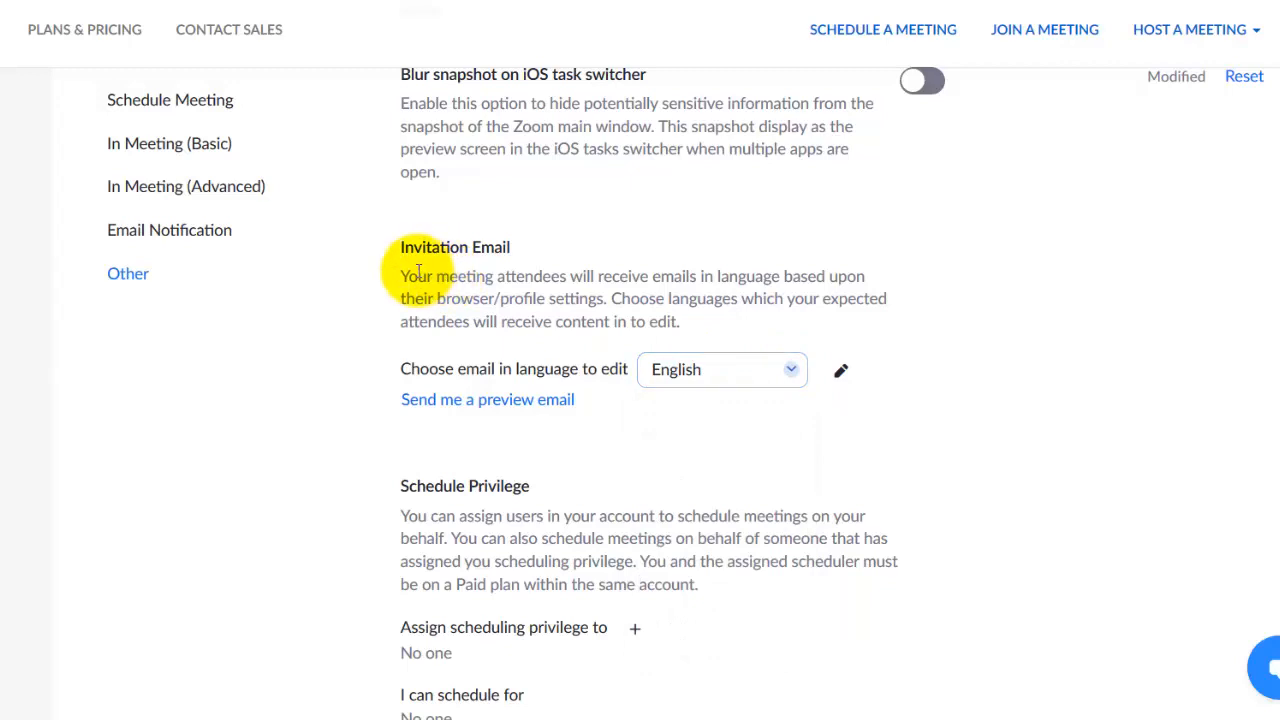
scroll(513, 308, "down", 2)
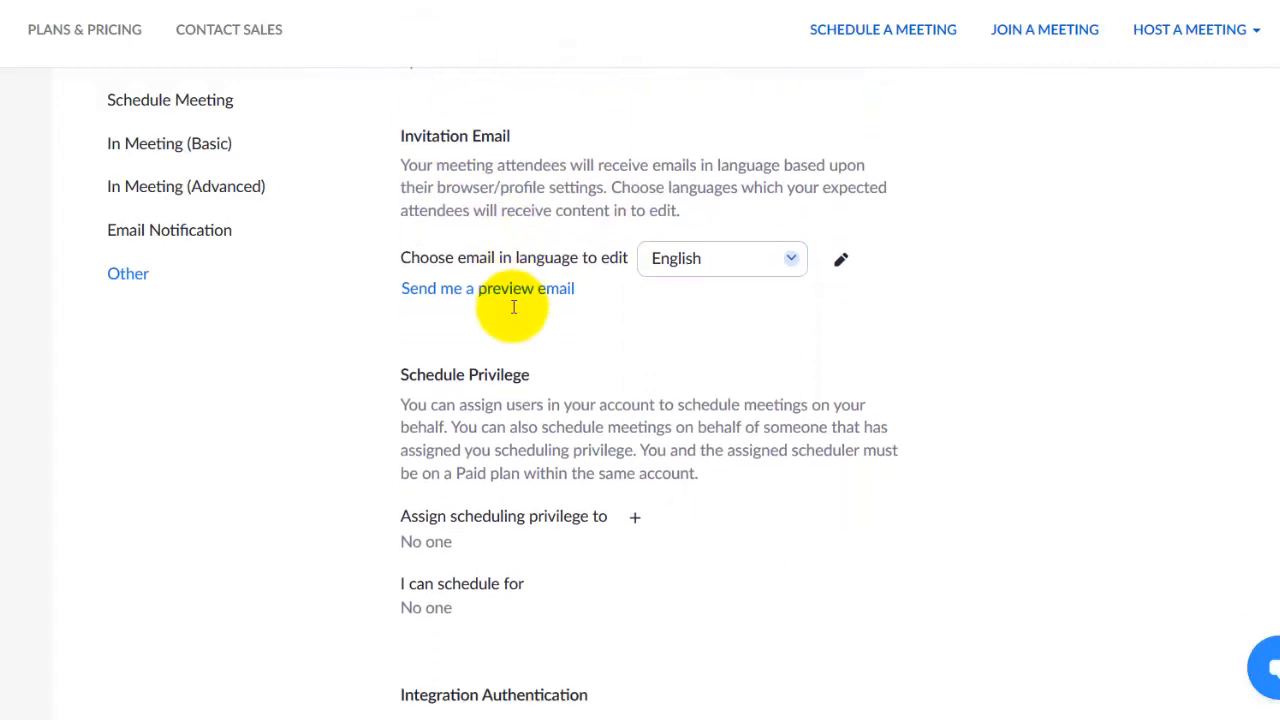
Step: Review the Schedule Privilege options, inspect the scheduling privilege assignment form without assigning anyone, and look over the Integration Authentication section
scroll(498, 265, "down", 1)
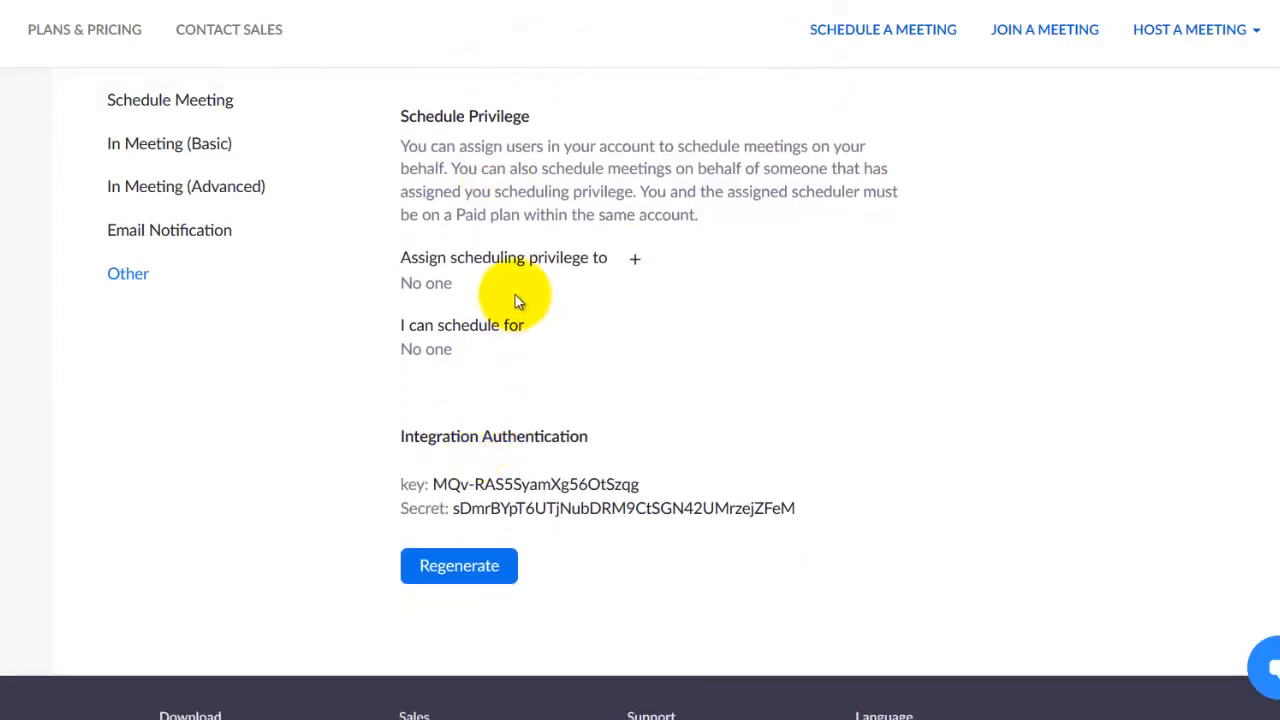
left_click(637, 261)
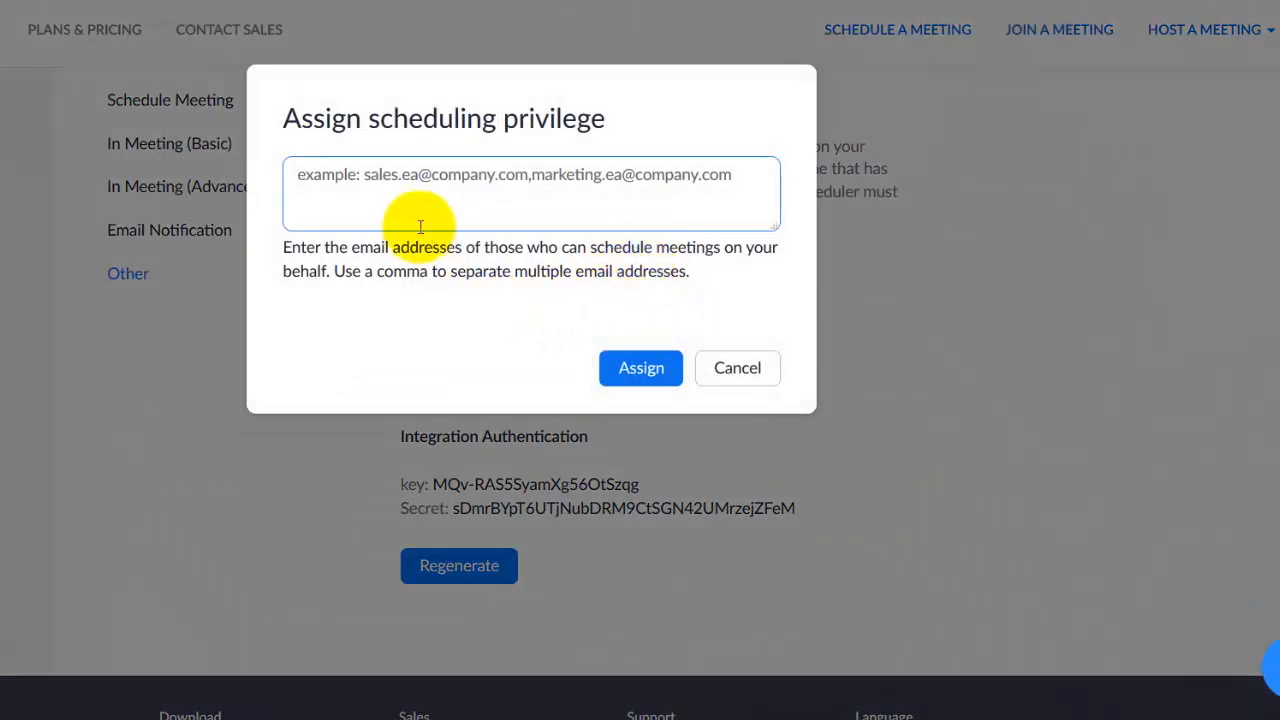
left_click(755, 378)
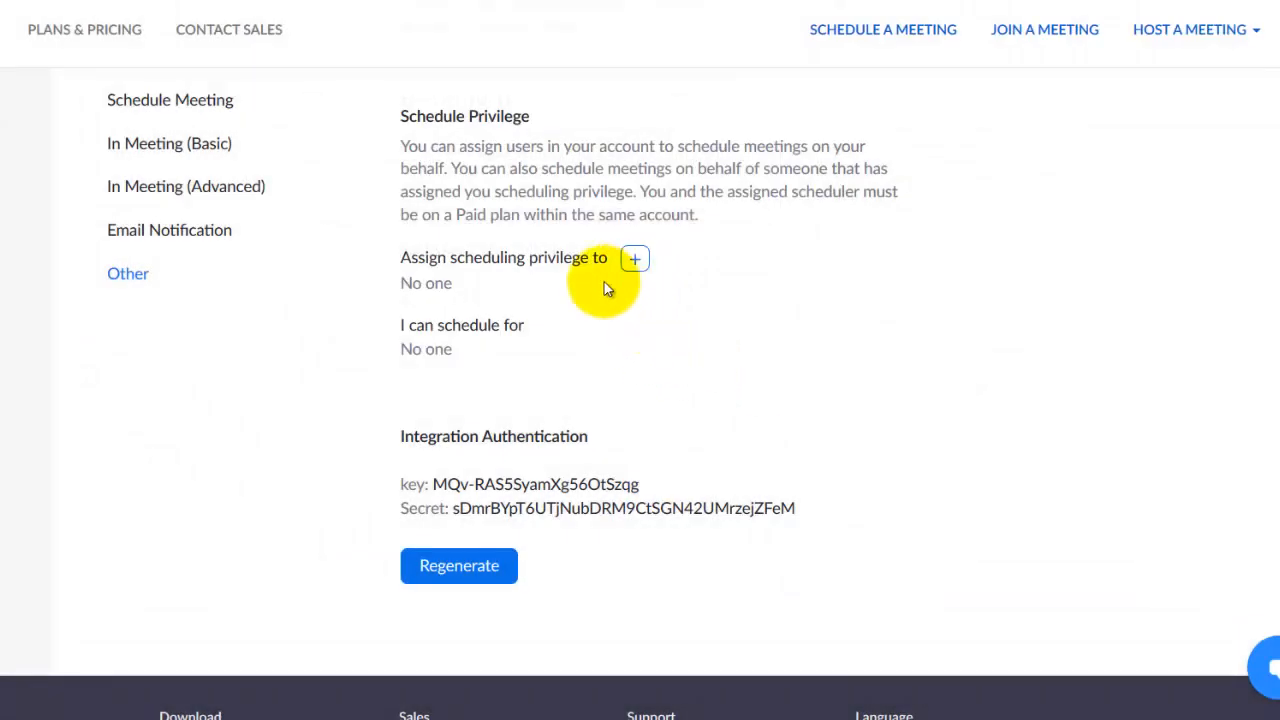
scroll(597, 360, "down", 1)
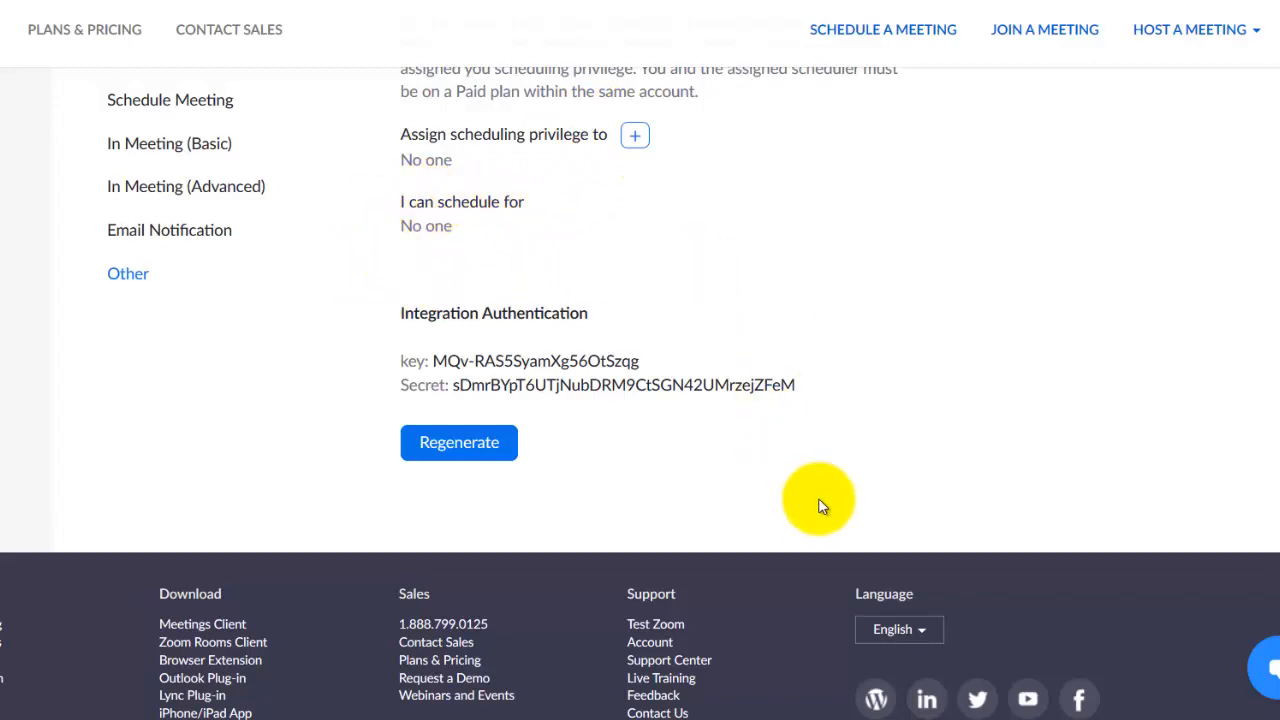
Step: Return to the Schedule Meeting section at the beginning of the Meeting settings
scroll(818, 505, "up", 15)
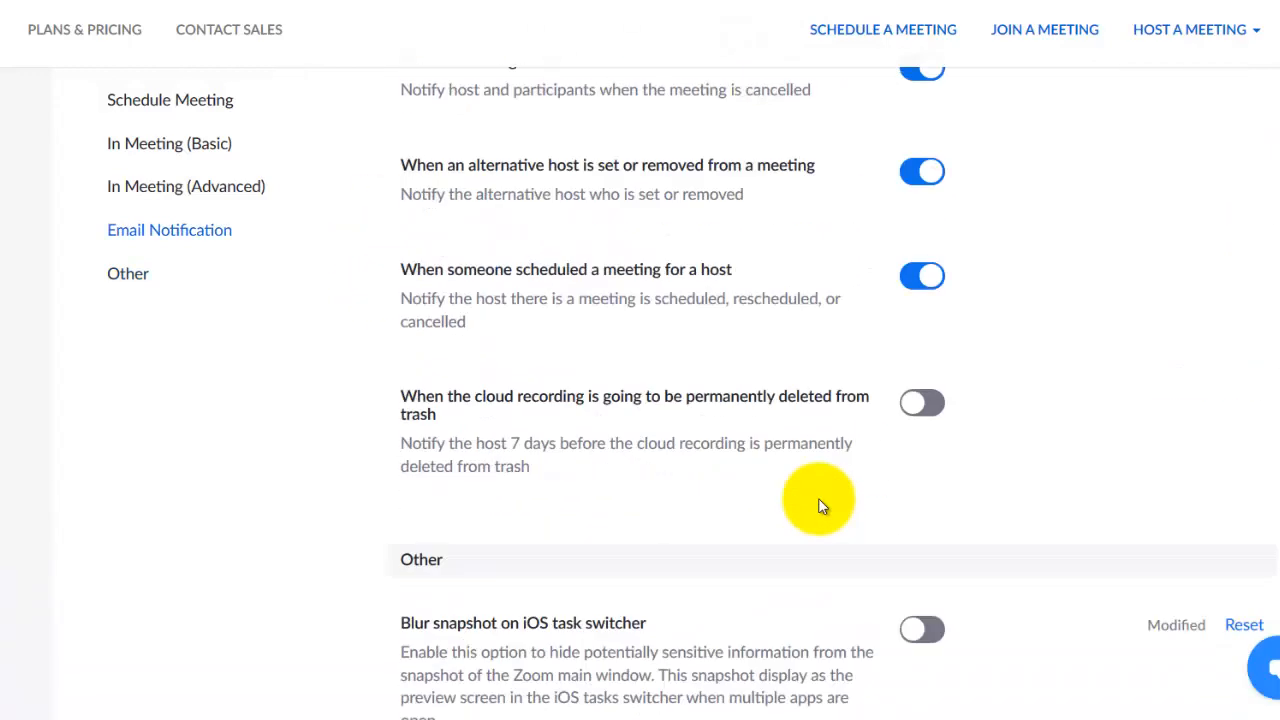
scroll(818, 505, "up", 15)
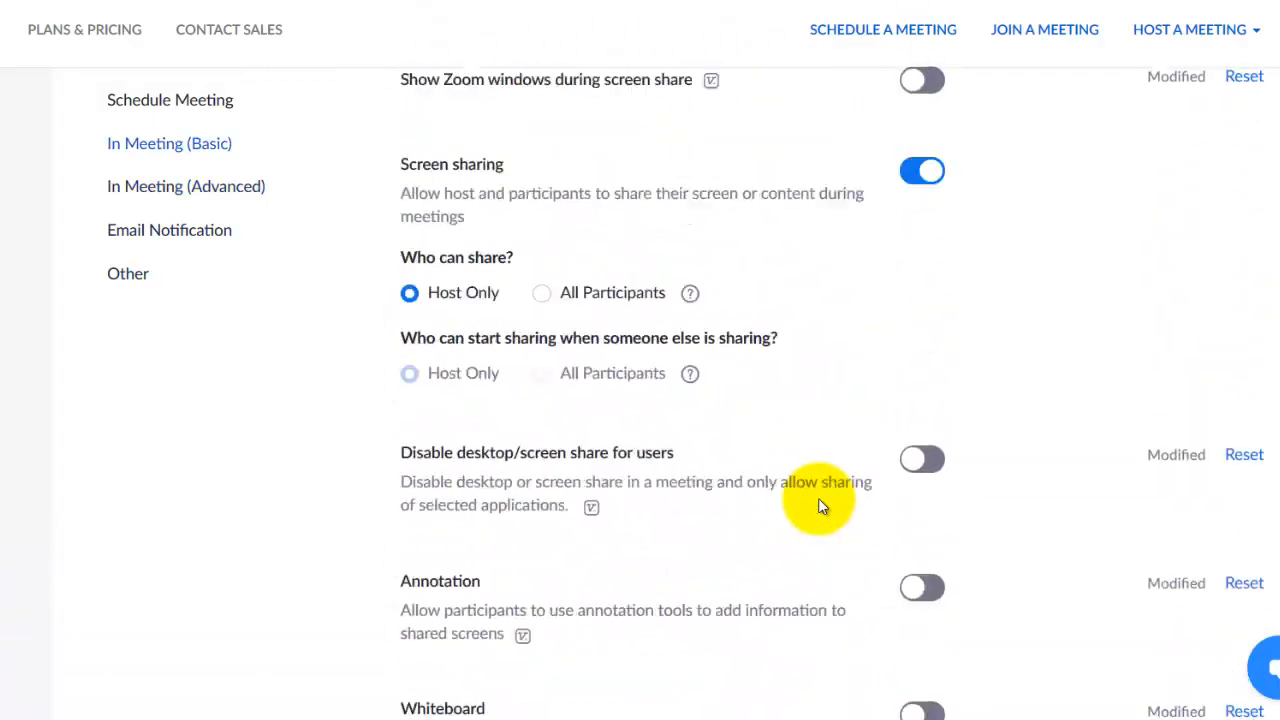
scroll(818, 505, "up", 10)
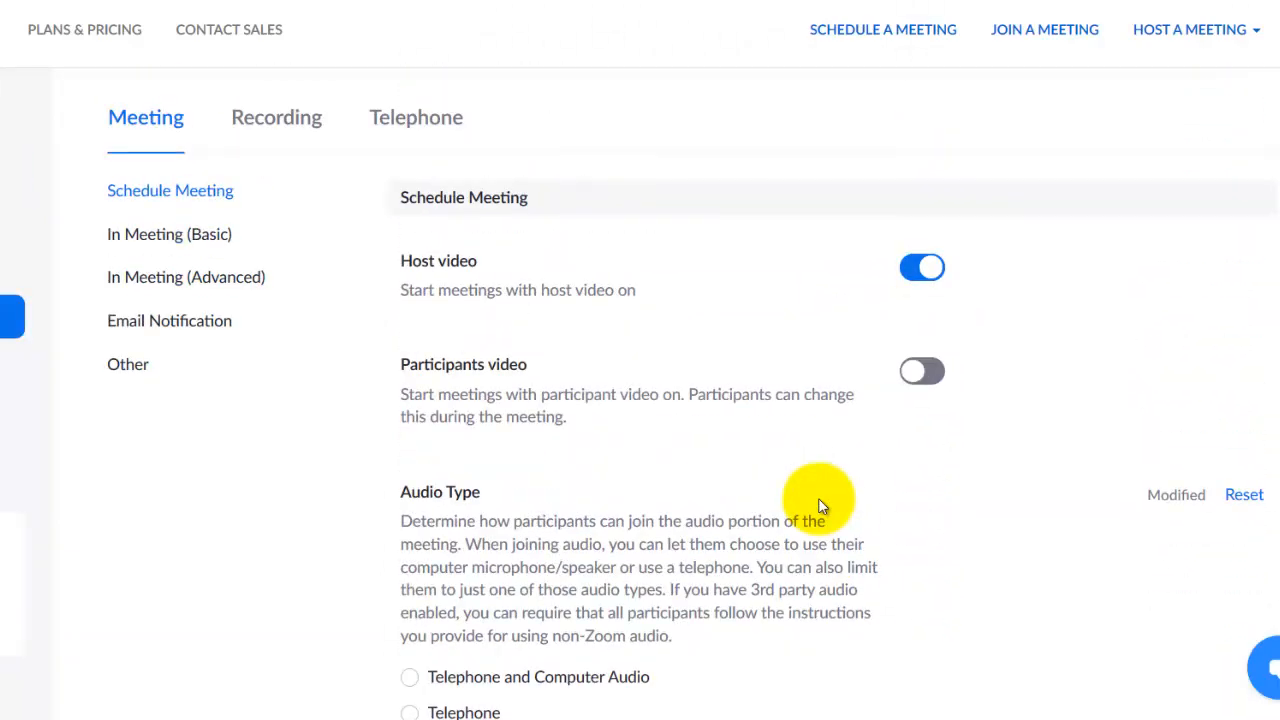